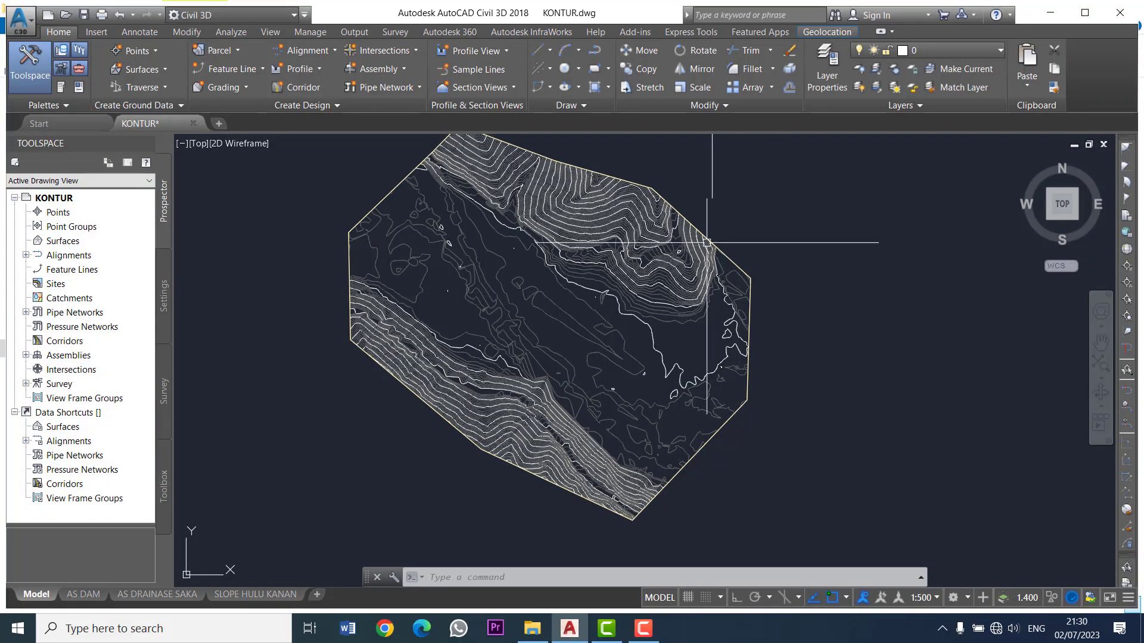
# Pan and zoom in to centre the valley between the two contoured slopes.
pyautogui.moveTo(704, 242); pyautogui.dragTo(720, 252, button='middle')
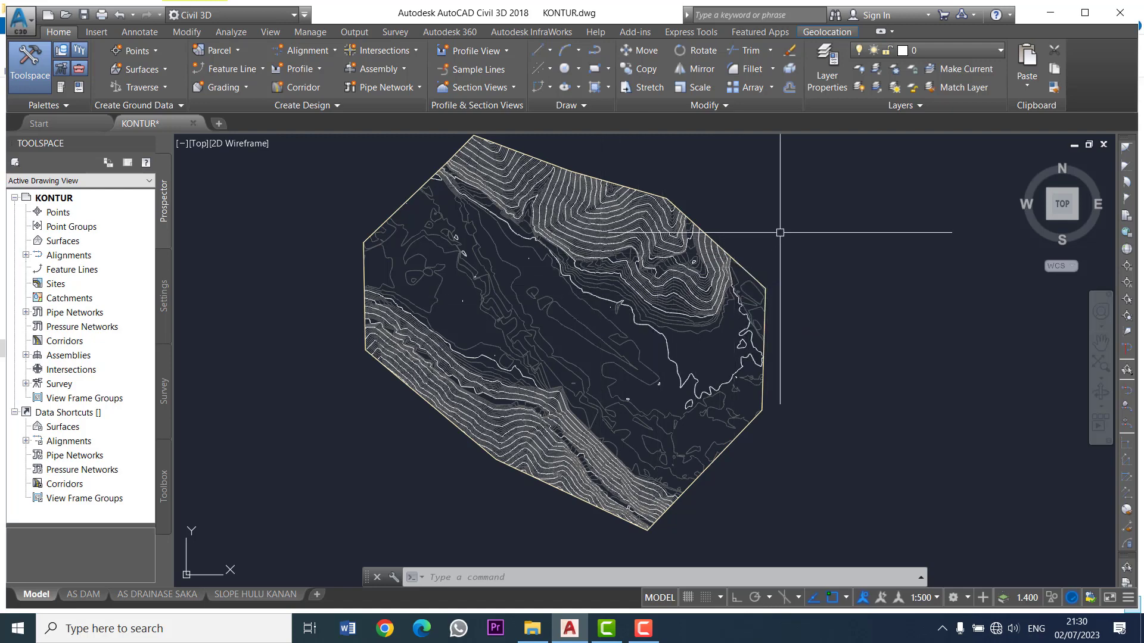
pyautogui.moveTo(820, 240); pyautogui.dragTo(830, 241, button='middle')
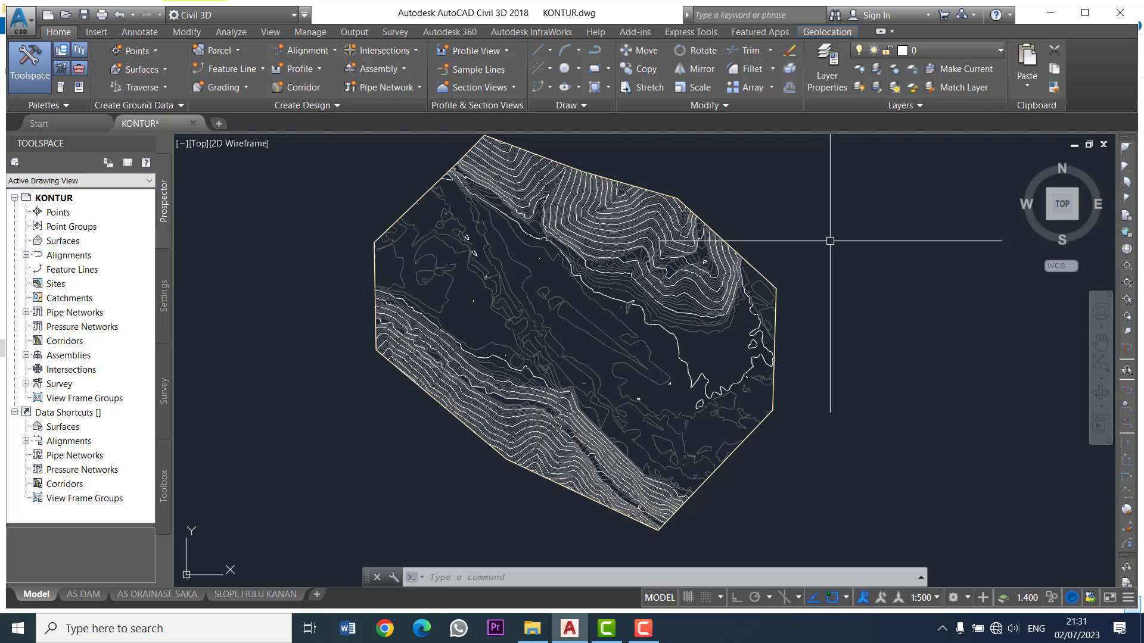
pyautogui.moveTo(715, 209); pyautogui.dragTo(698, 232, button='middle')
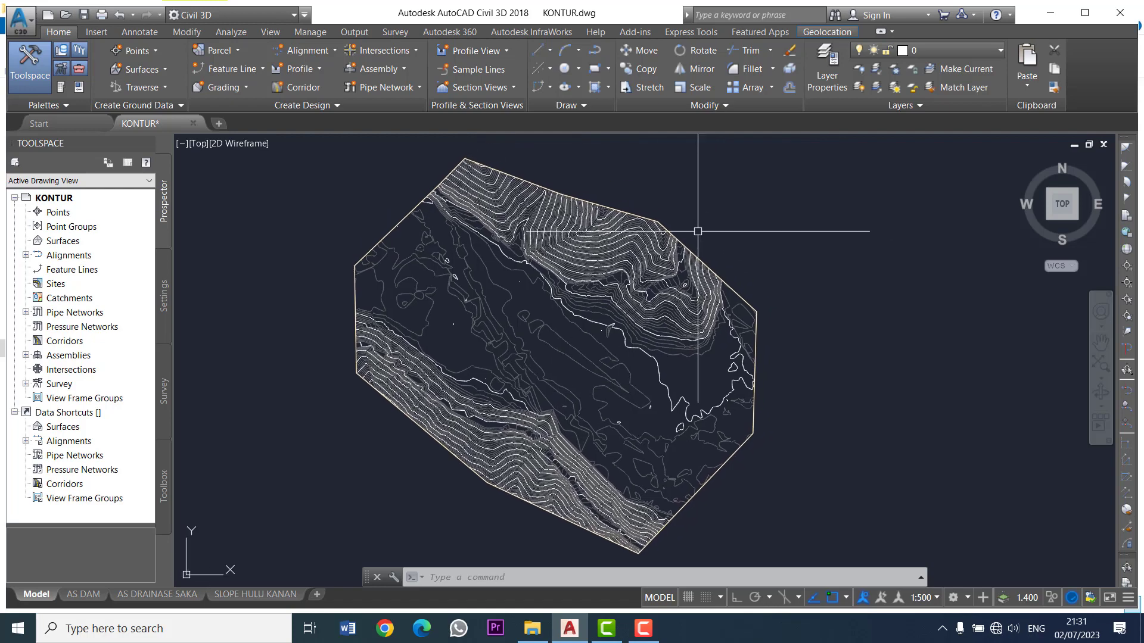
pyautogui.scroll(3, 688, 416)
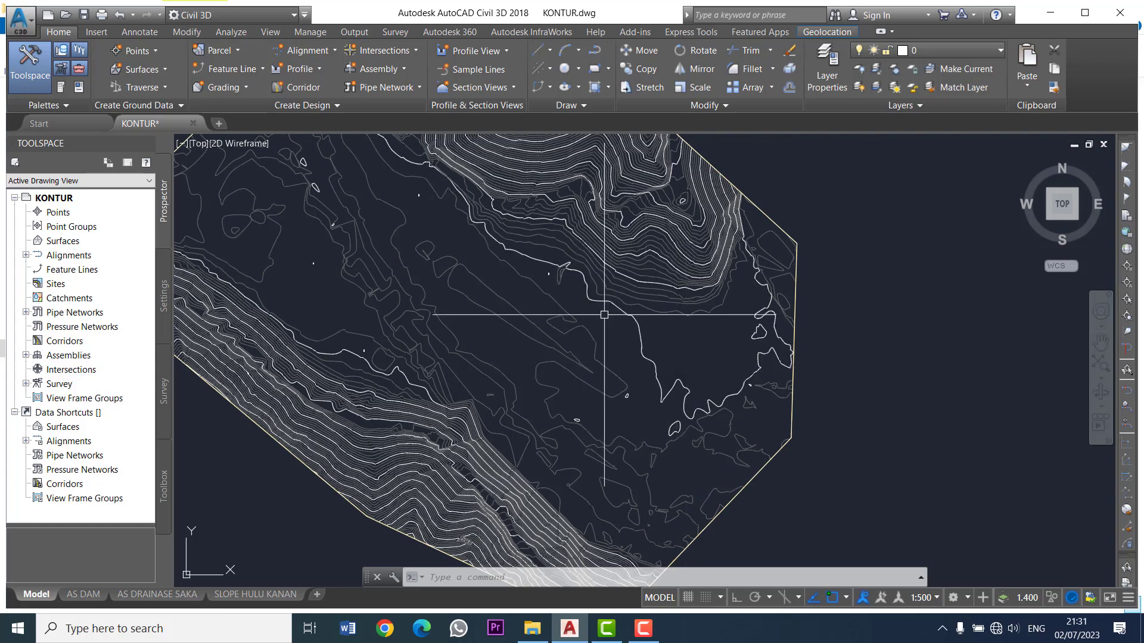
pyautogui.moveTo(599, 311); pyautogui.dragTo(662, 360, button='middle')
pyautogui.scroll(2, 661, 359)
pyautogui.moveTo(587, 325)
pyautogui.mouseDown(button='middle')
pyautogui.moveTo(613, 338)
pyautogui.moveTo(602, 314)
pyautogui.mouseUp(button='middle')
pyautogui.scroll(-3, 619, 331)
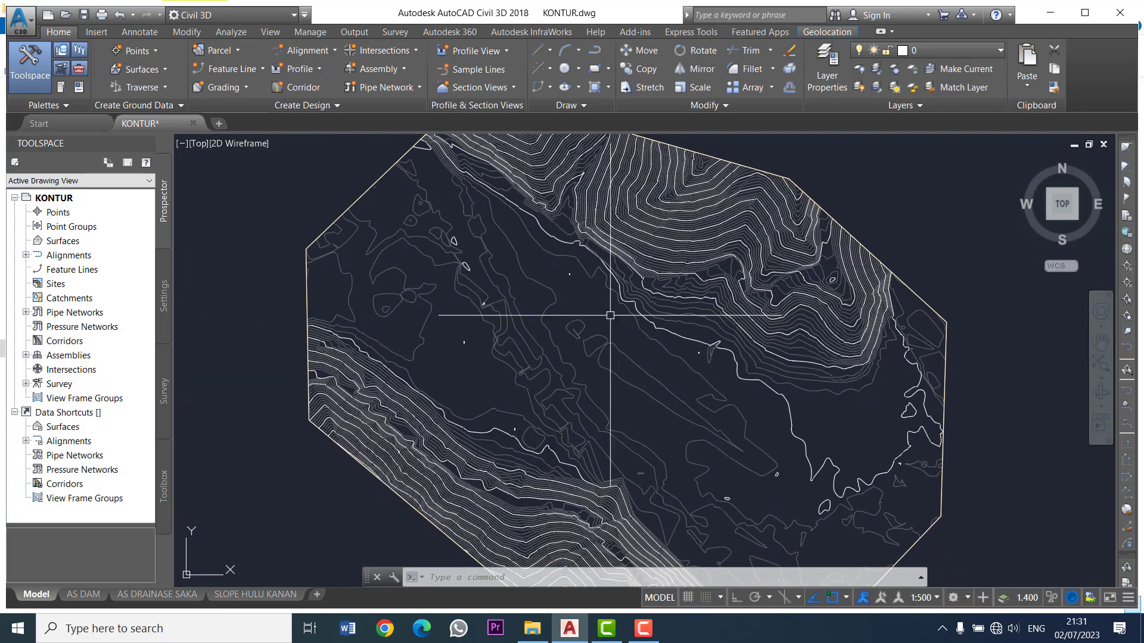
pyautogui.click(759, 434)
pyautogui.click(723, 414)
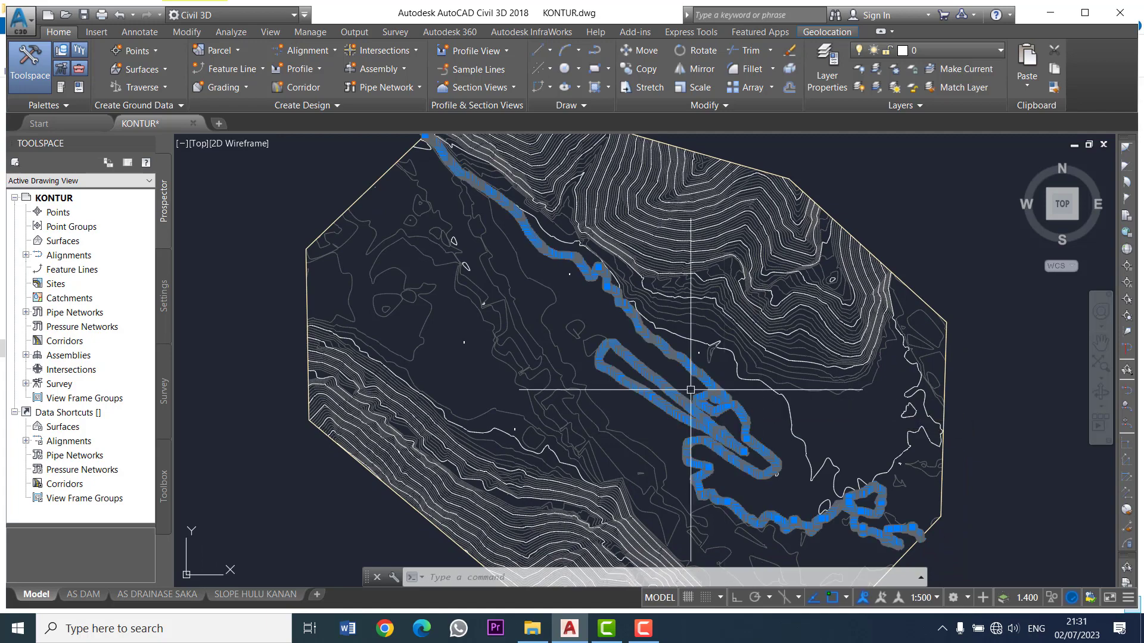
pyautogui.click(586, 310)
pyautogui.click(473, 378)
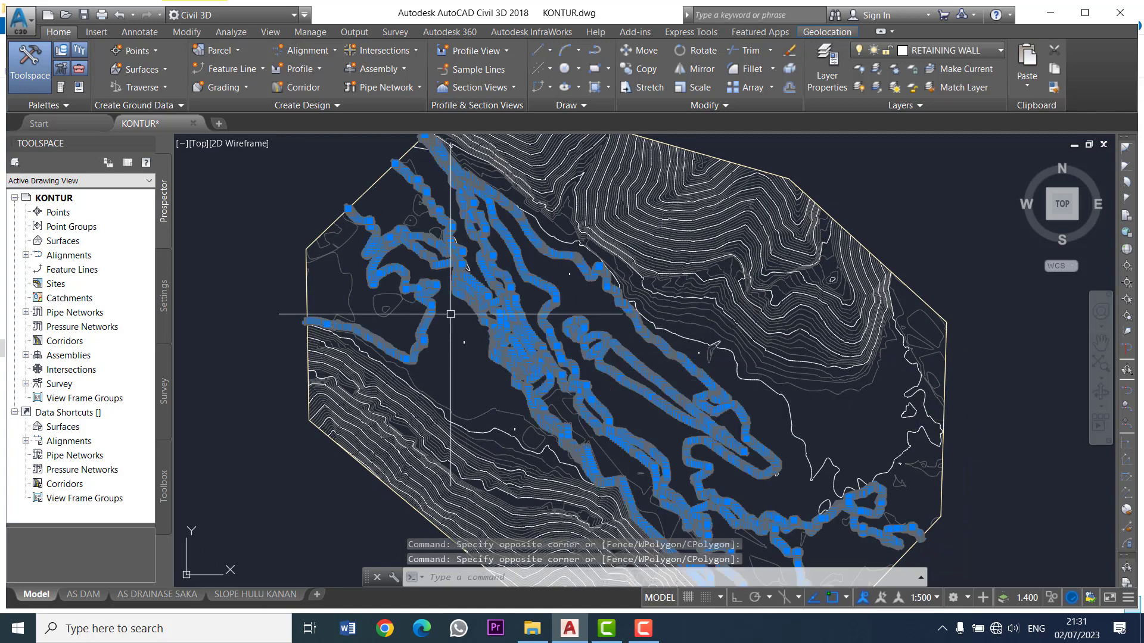
pyautogui.scroll(4, 474, 378)
pyautogui.press('Escape')
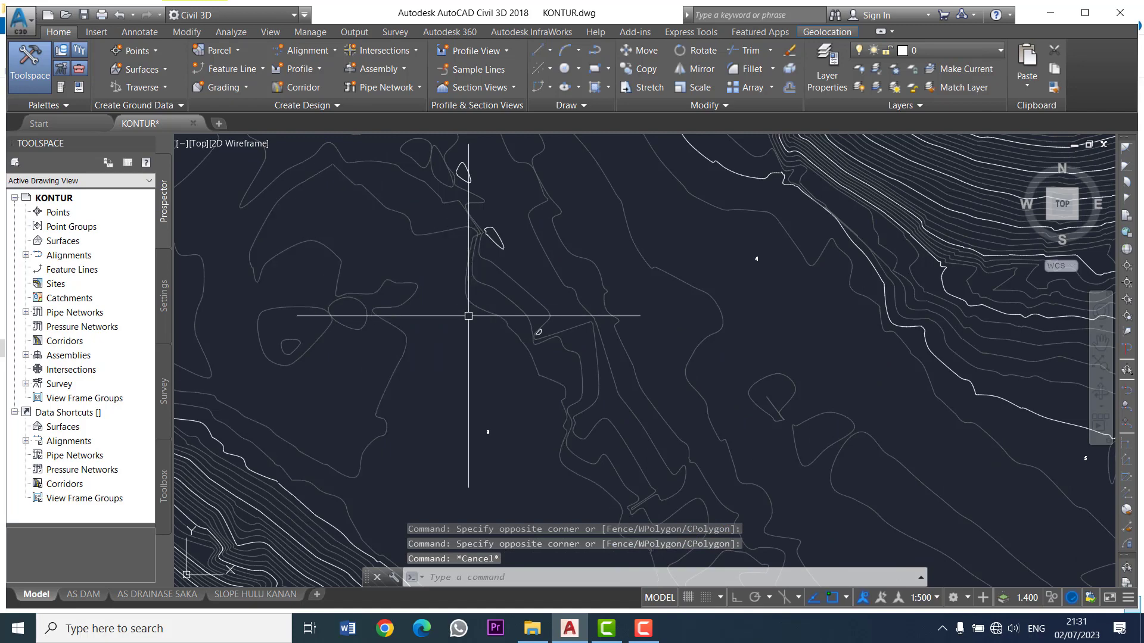
# Zoom out and pan across the contour map to look over the site.
pyautogui.scroll(-5, 449, 329)
pyautogui.moveTo(524, 387); pyautogui.dragTo(477, 315, button='middle')
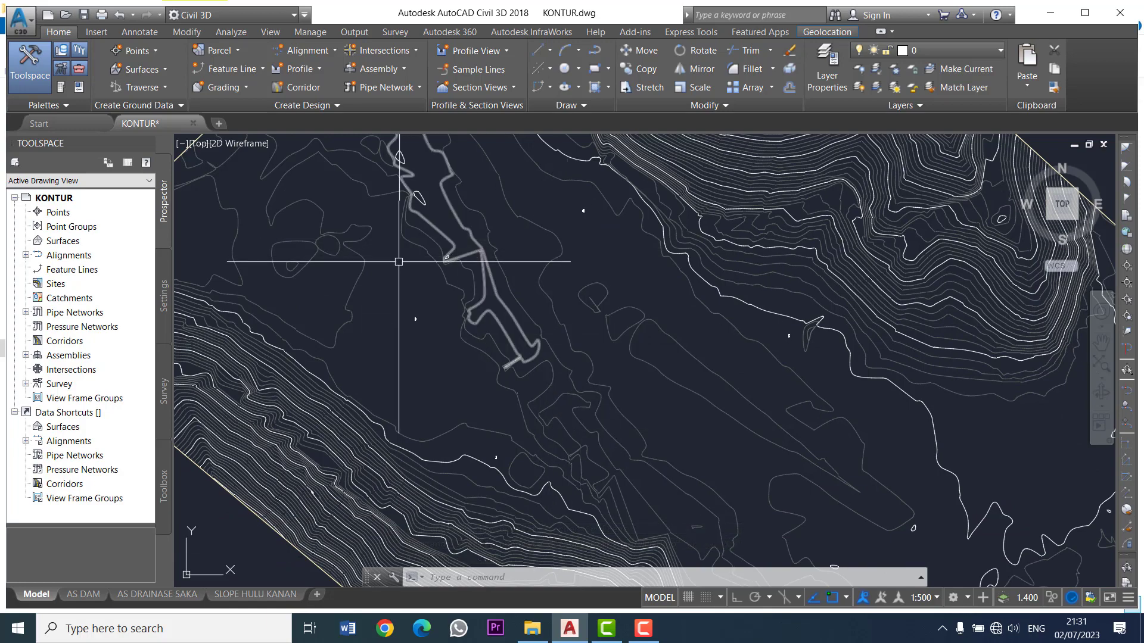
pyautogui.scroll(2, 345, 243)
pyautogui.scroll(-2, 416, 238)
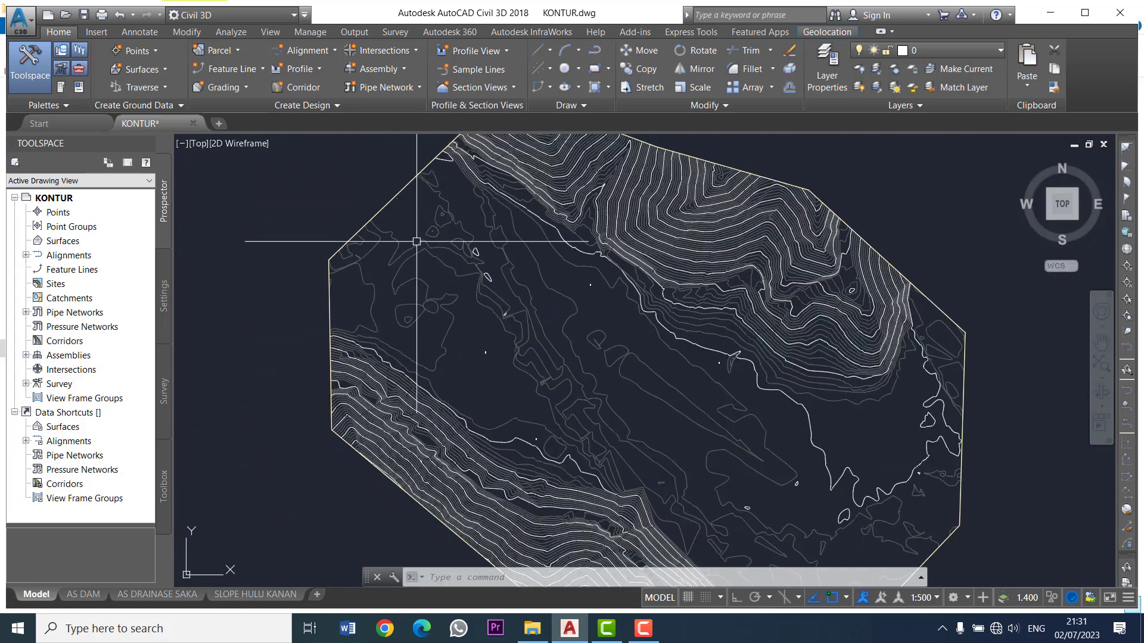
pyautogui.scroll(2, 839, 444)
pyautogui.scroll(-2, 539, 327)
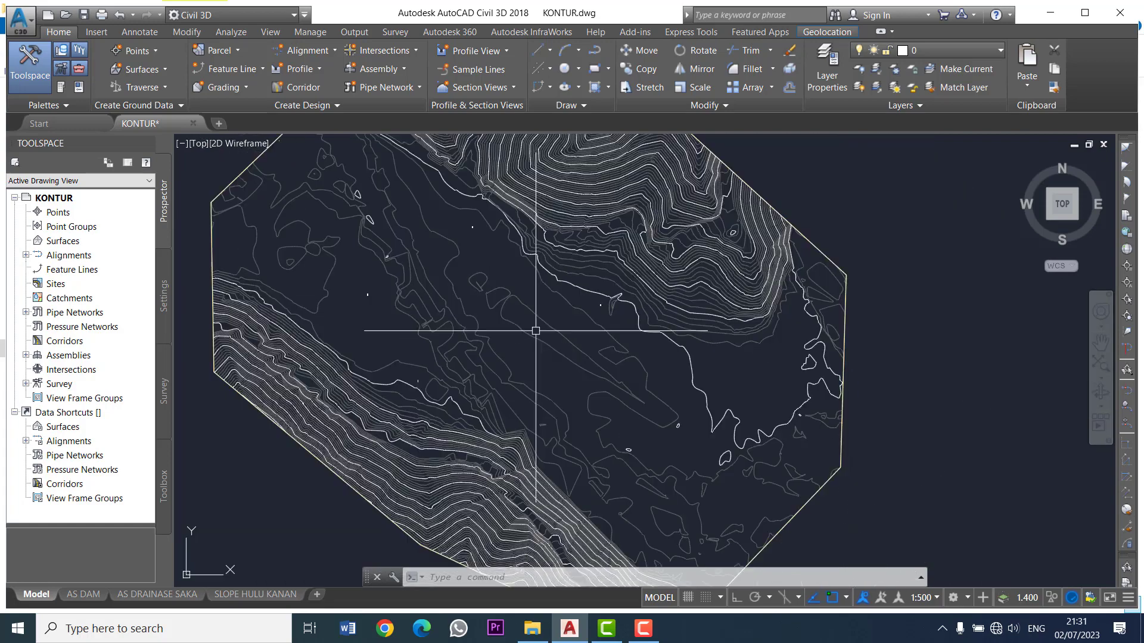
# Pan to the small RETAINING WALL loop in the valley, then zoom back out to the full boundary.
pyautogui.moveTo(725, 506); pyautogui.dragTo(704, 453, button='middle')
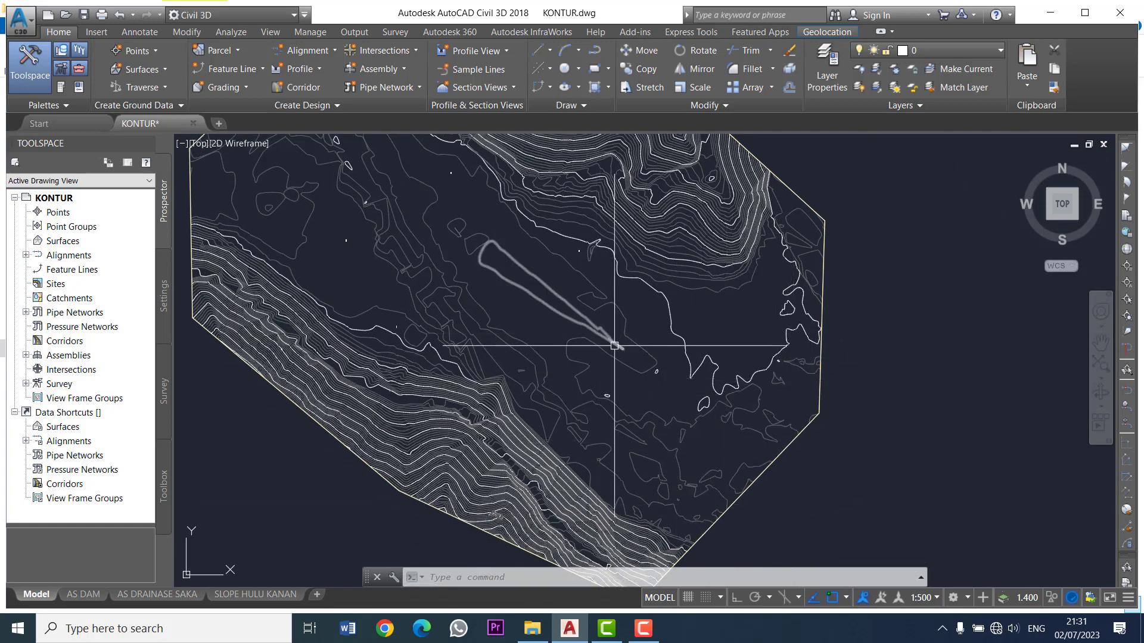
pyautogui.moveTo(613, 345); pyautogui.dragTo(756, 435, button='middle')
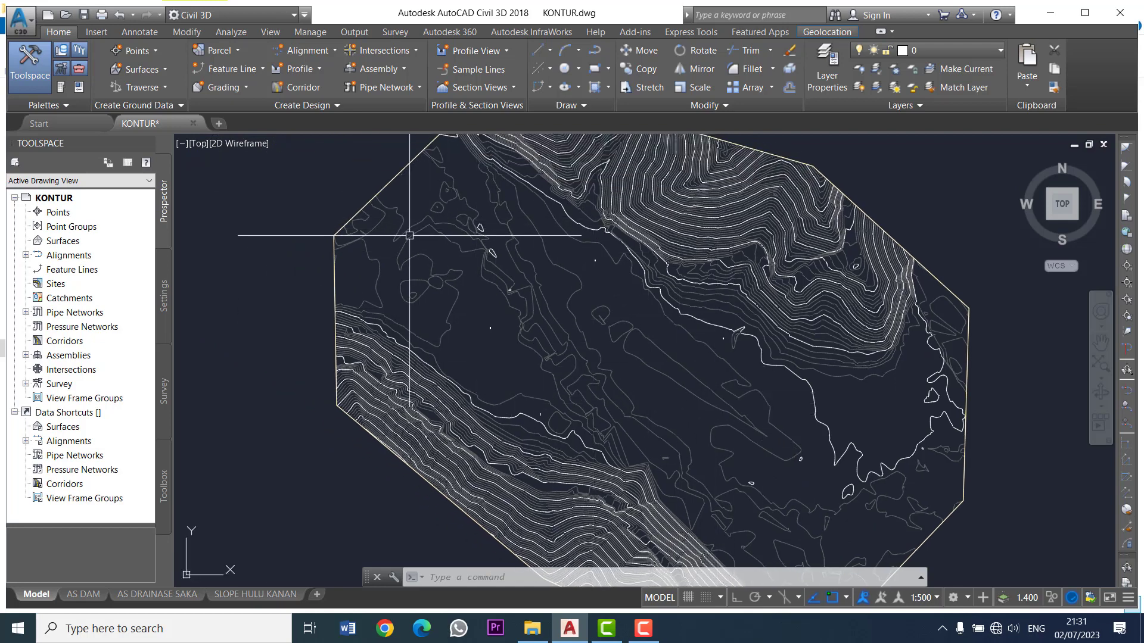
pyautogui.scroll(3, 413, 253)
pyautogui.scroll(3, 530, 269)
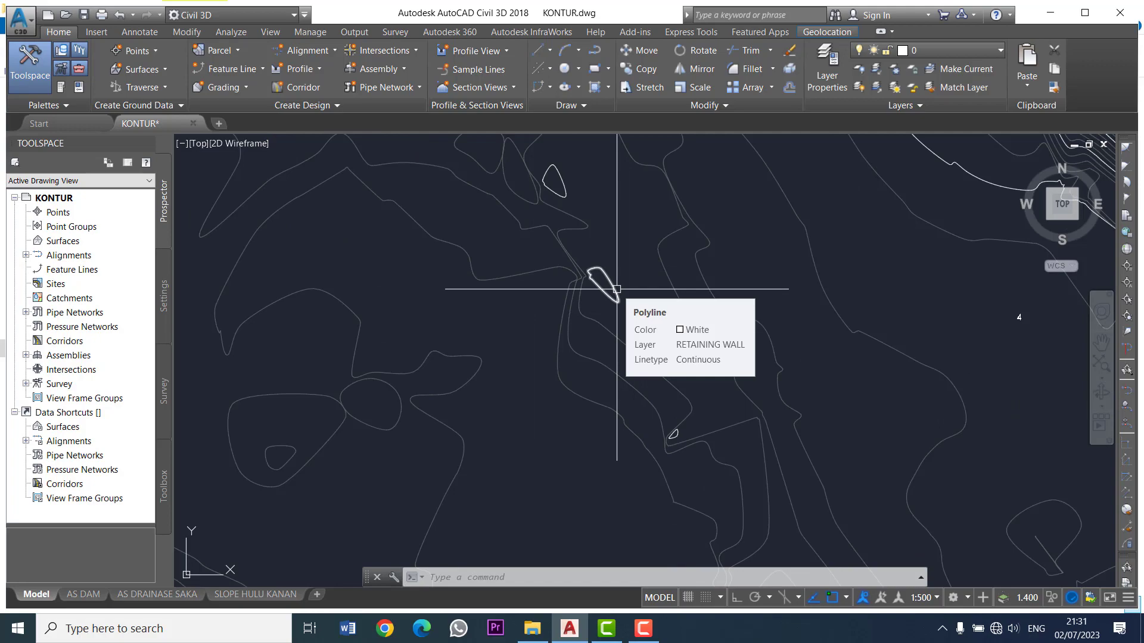
pyautogui.scroll(-4, 617, 289)
pyautogui.scroll(2, 502, 343)
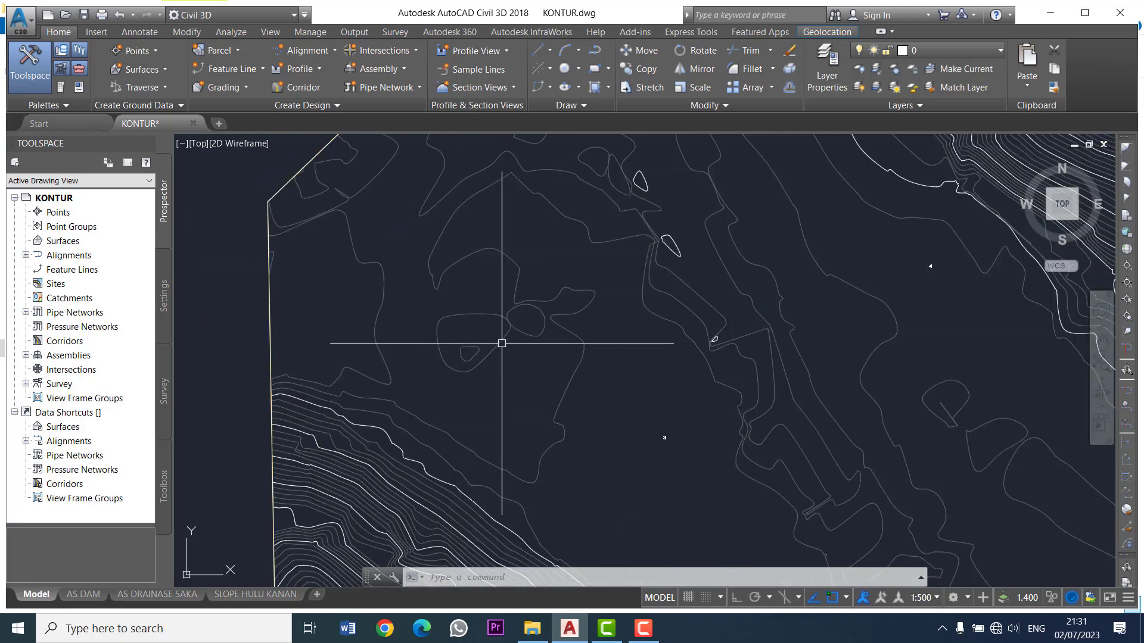
pyautogui.scroll(-3, 502, 343)
pyautogui.scroll(3, 485, 316)
pyautogui.scroll(-3, 485, 316)
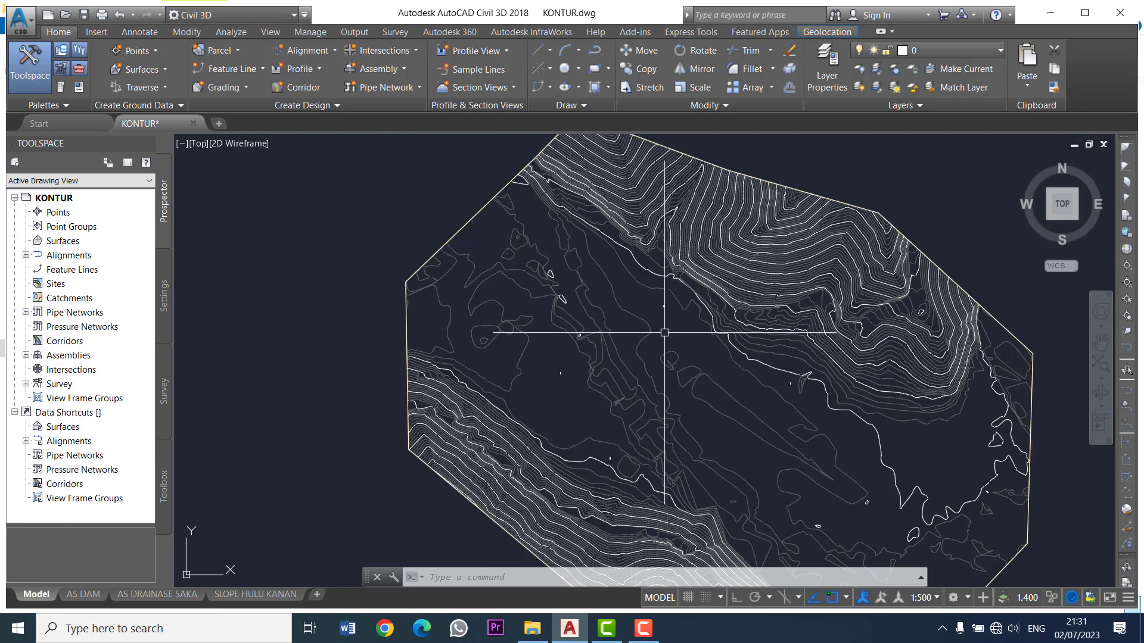
# Zoom in close on the lower-left contour band.
pyautogui.scroll(2, 633, 335)
pyautogui.moveTo(633, 334); pyautogui.dragTo(633, 258, button='middle')
pyautogui.scroll(3, 502, 352)
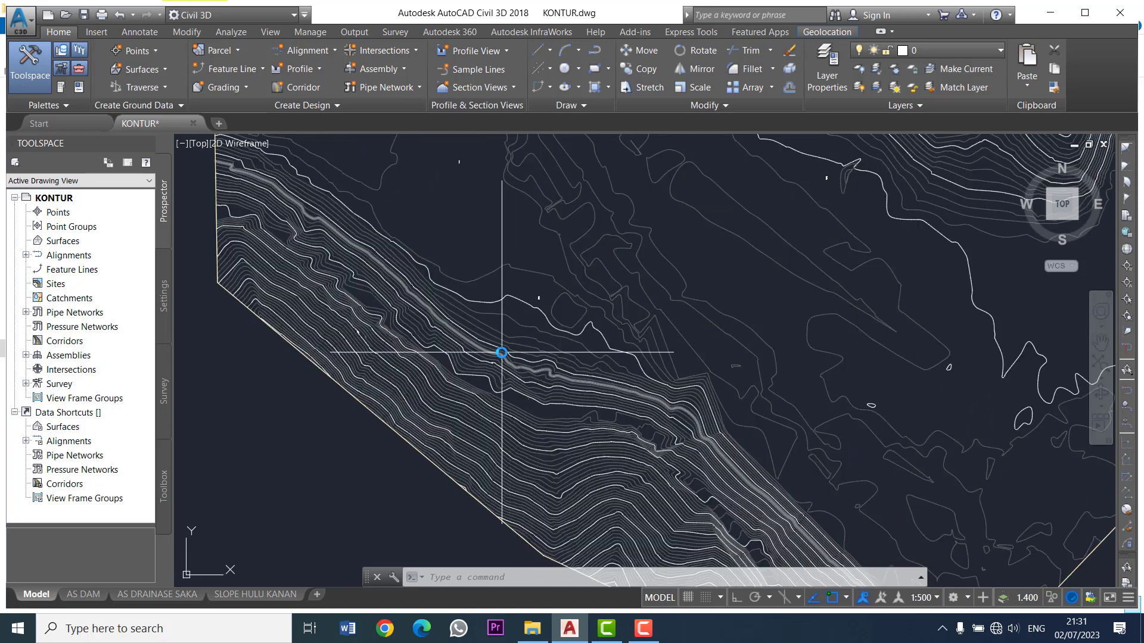
pyautogui.scroll(2, 502, 352)
pyautogui.scroll(2, 476, 321)
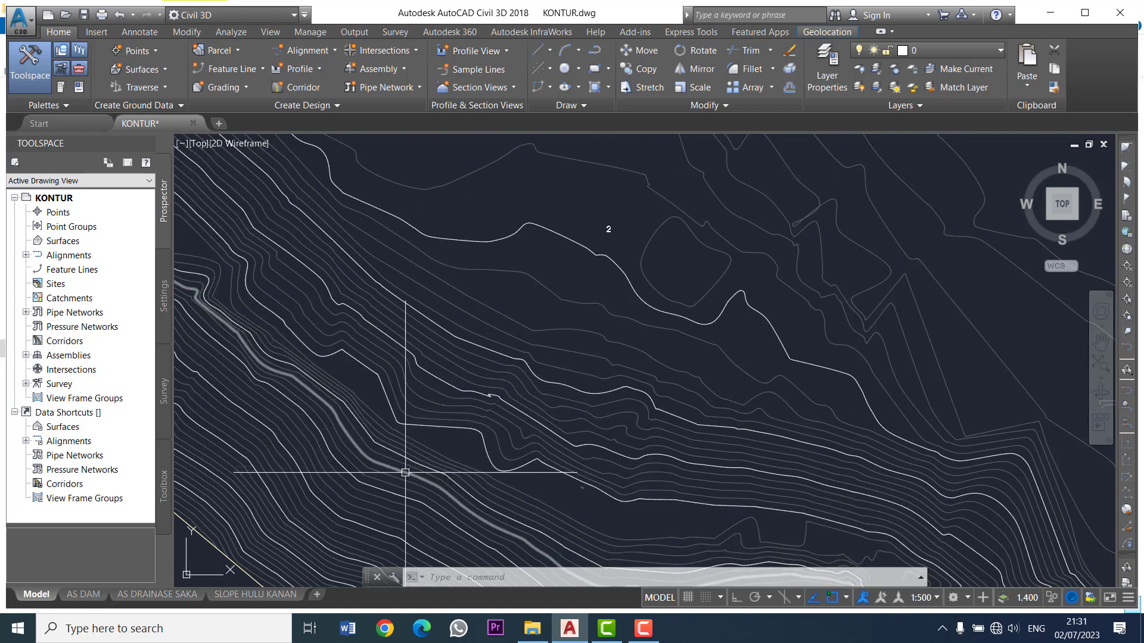
# Shift to the lower-left slope and zoom in and out to inspect its contours.
pyautogui.moveTo(426, 446); pyautogui.dragTo(451, 376, button='middle')
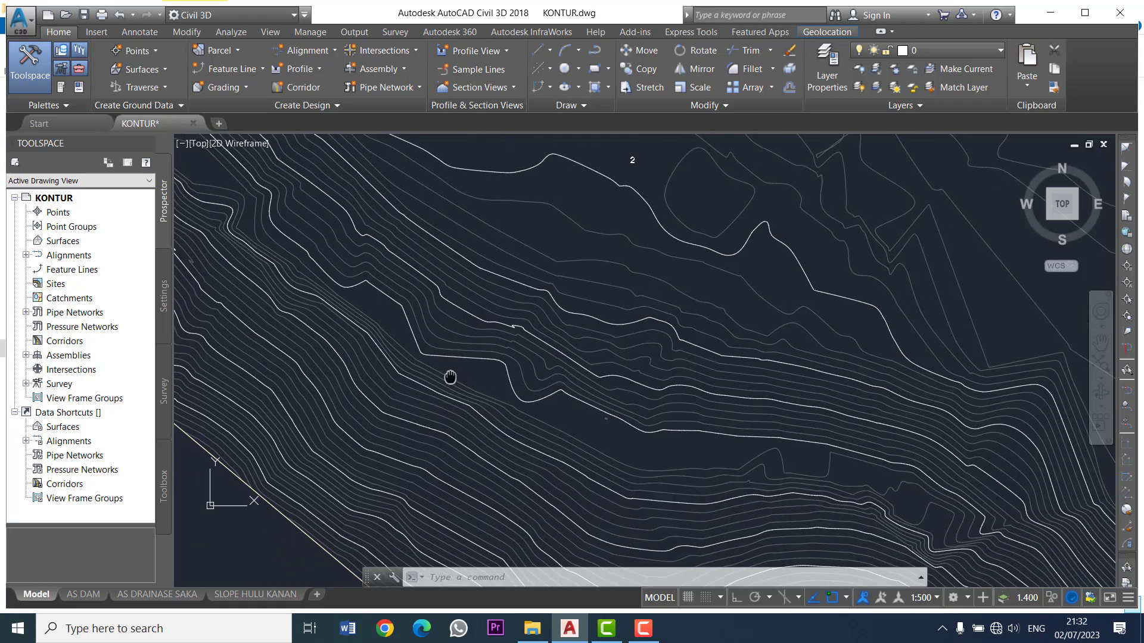
pyautogui.scroll(-2, 472, 334)
pyautogui.scroll(-1, 544, 340)
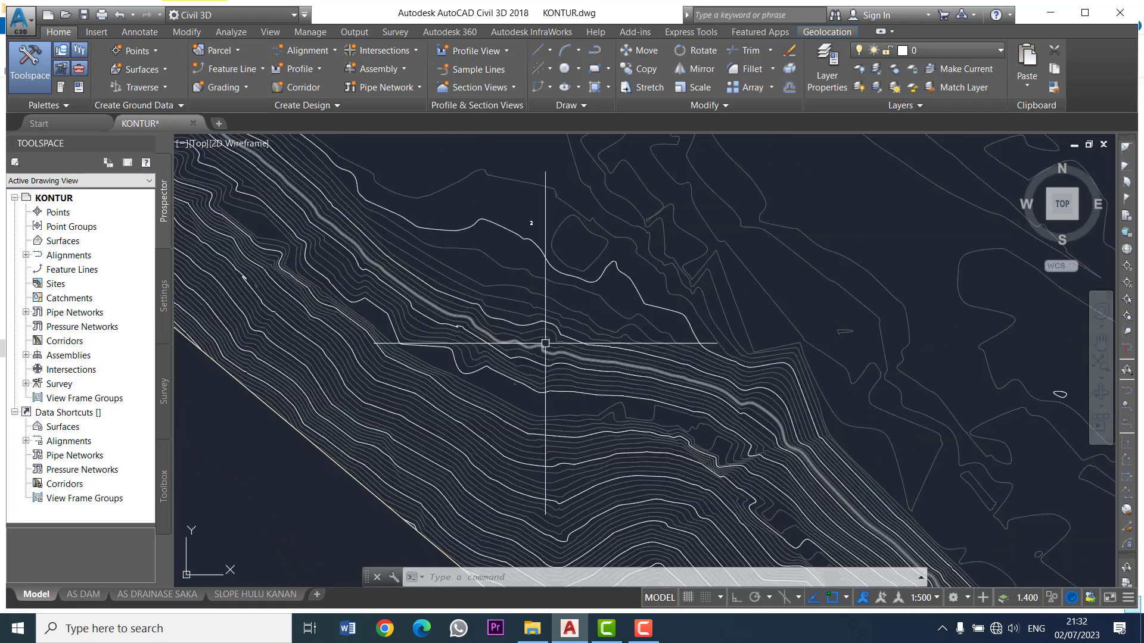
pyautogui.scroll(-1, 508, 309)
pyautogui.scroll(2, 487, 291)
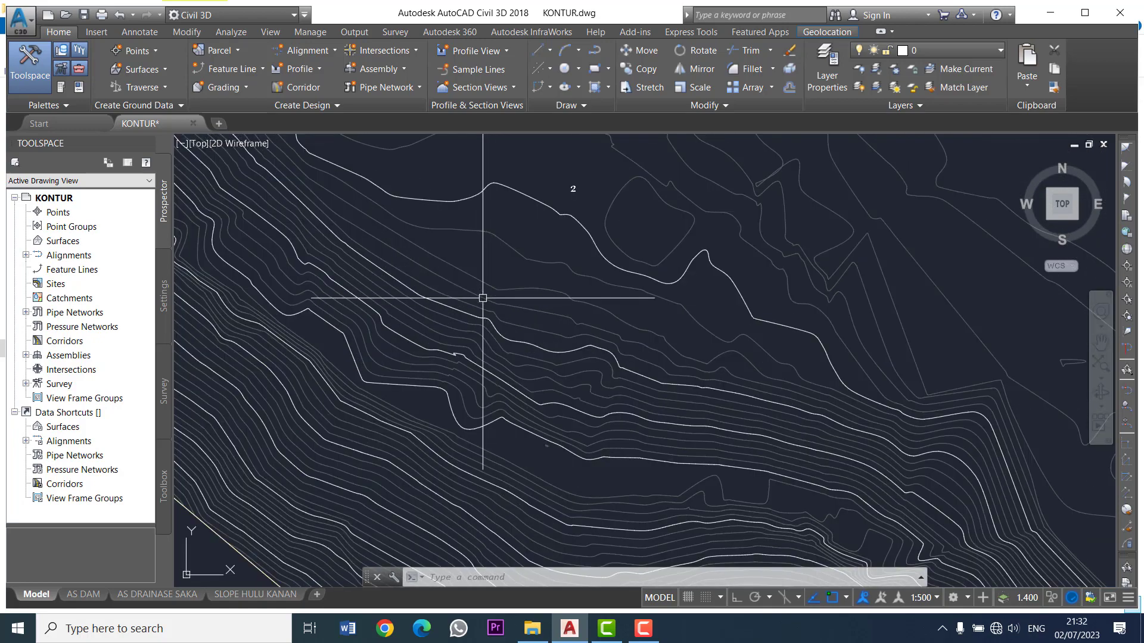
pyautogui.scroll(-2, 468, 330)
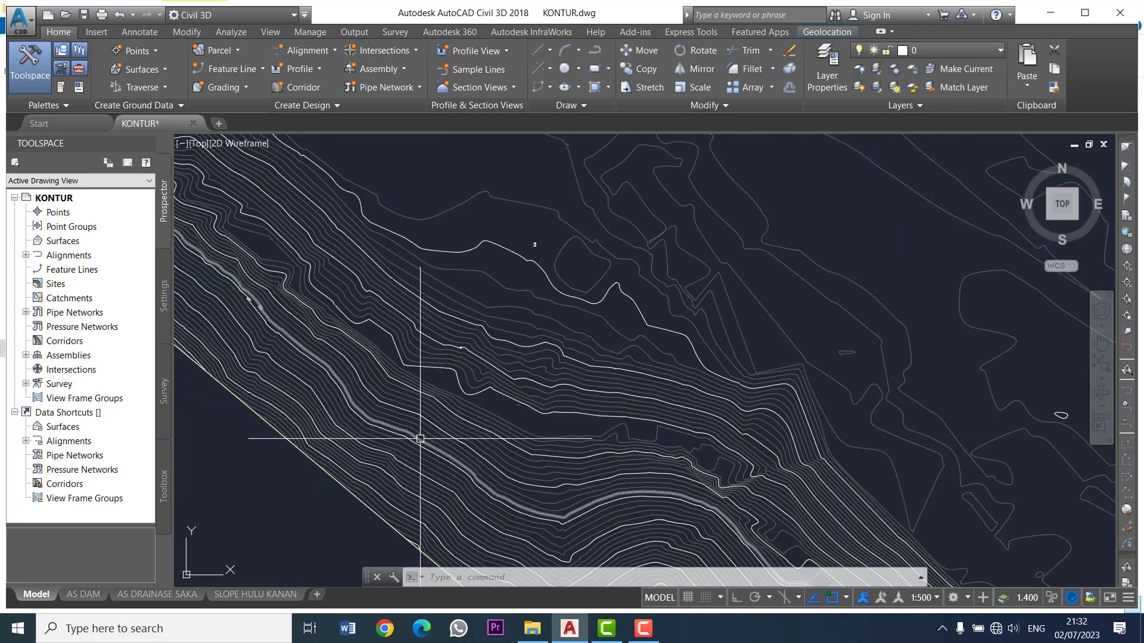
pyautogui.scroll(5, 420, 438)
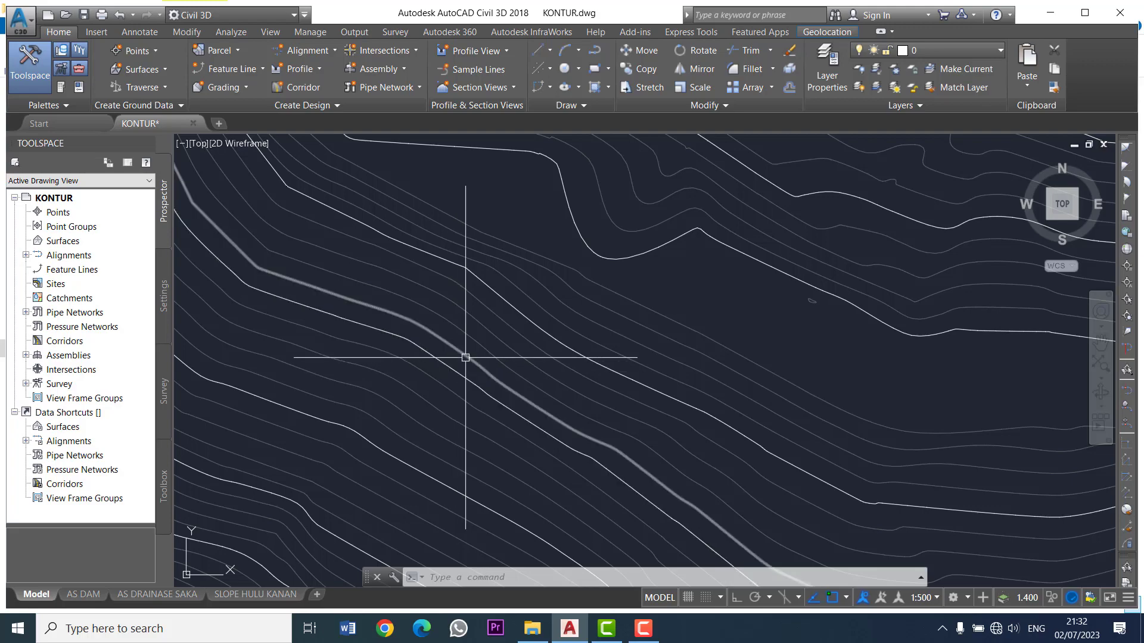
pyautogui.scroll(-2, 464, 361)
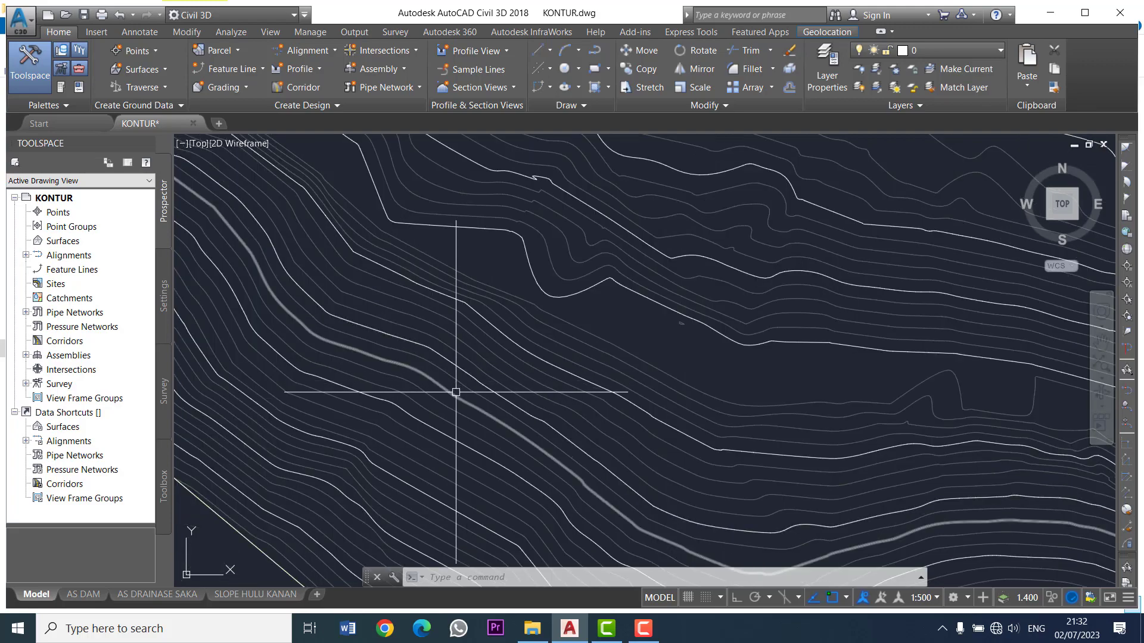
pyautogui.scroll(4, 454, 401)
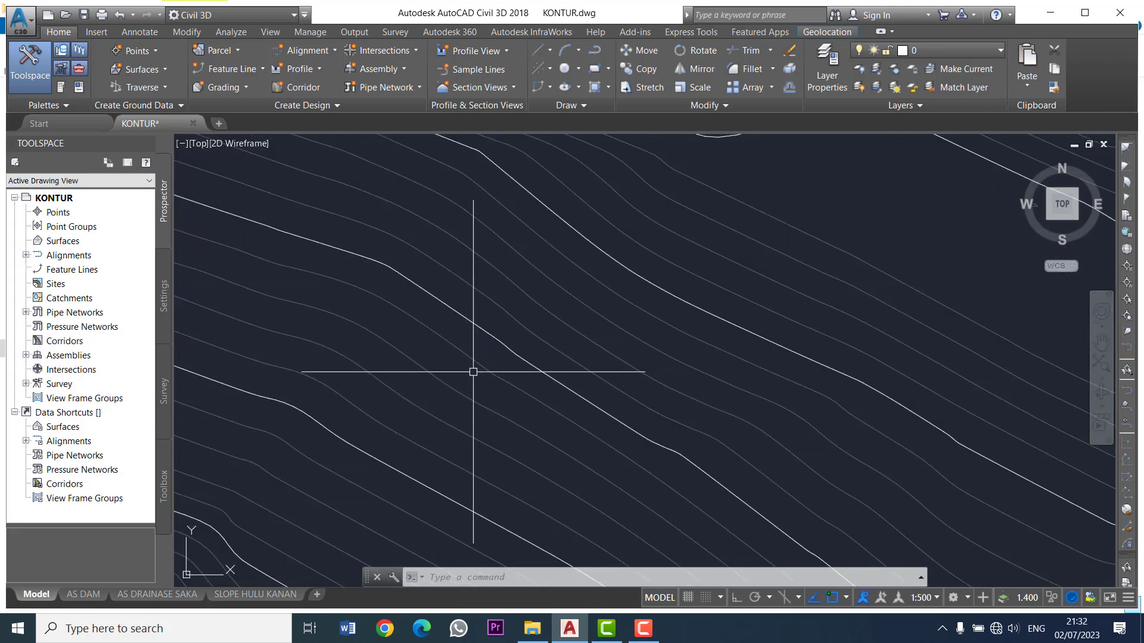
pyautogui.scroll(-3, 452, 405)
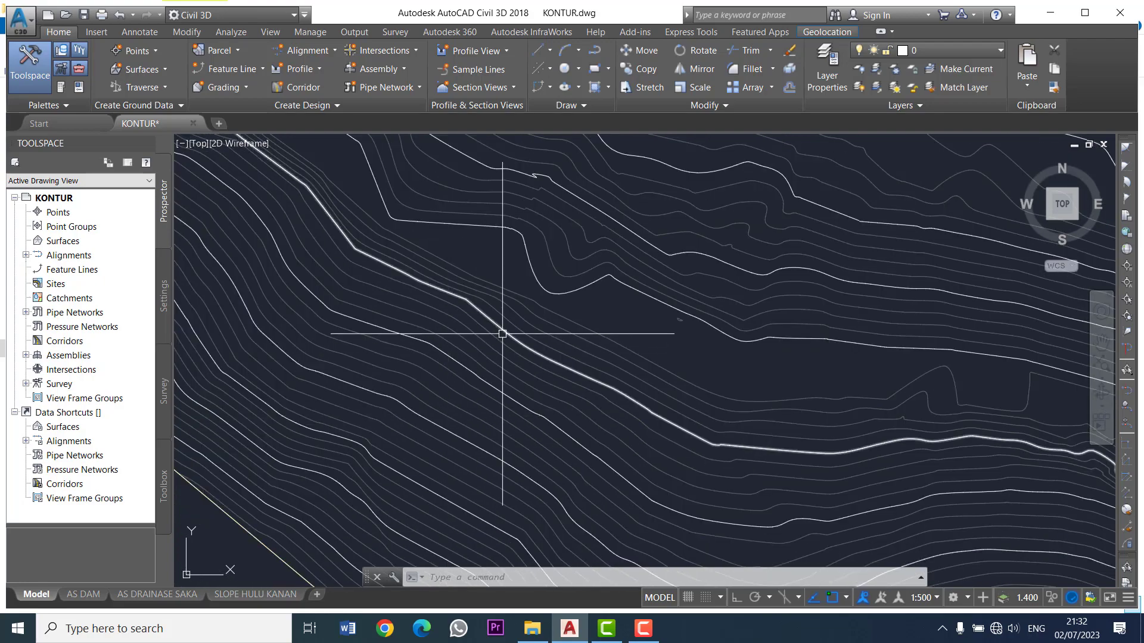
pyautogui.scroll(-2, 503, 343)
pyautogui.scroll(-2, 503, 350)
pyautogui.scroll(2, 524, 351)
pyautogui.scroll(1, 548, 351)
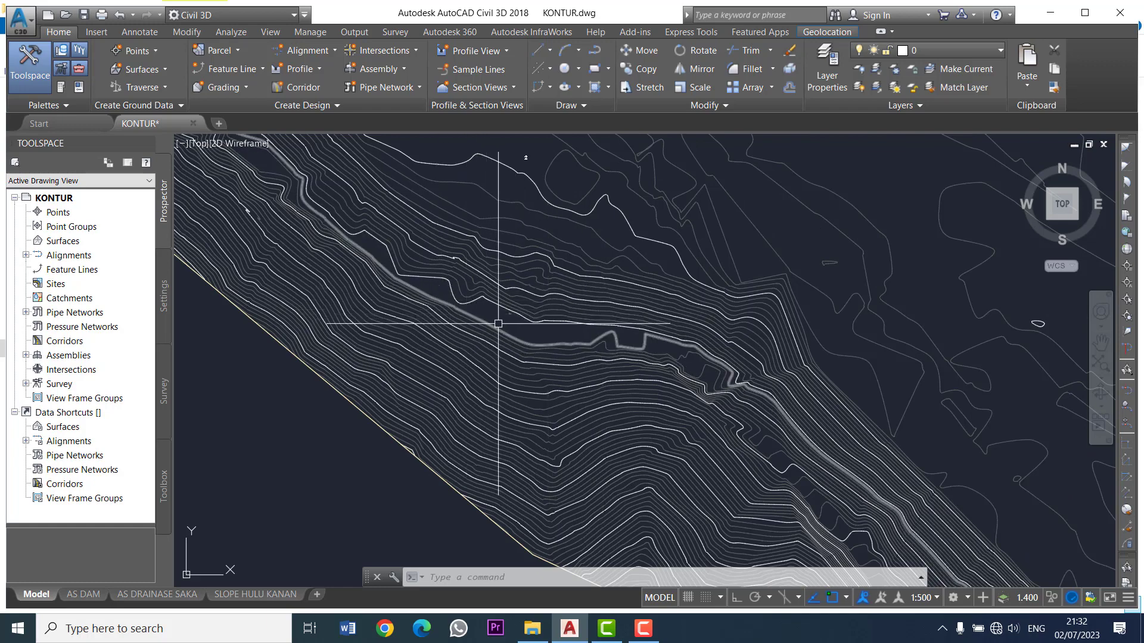
pyautogui.scroll(1, 685, 334)
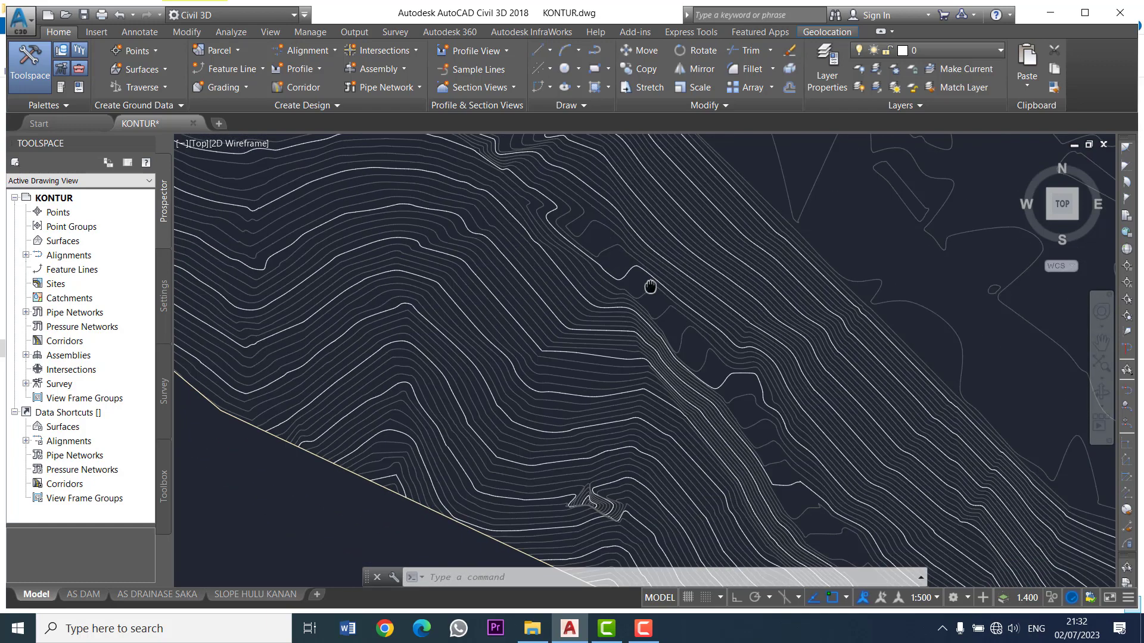
pyautogui.scroll(-2, 684, 324)
pyautogui.scroll(-1, 684, 324)
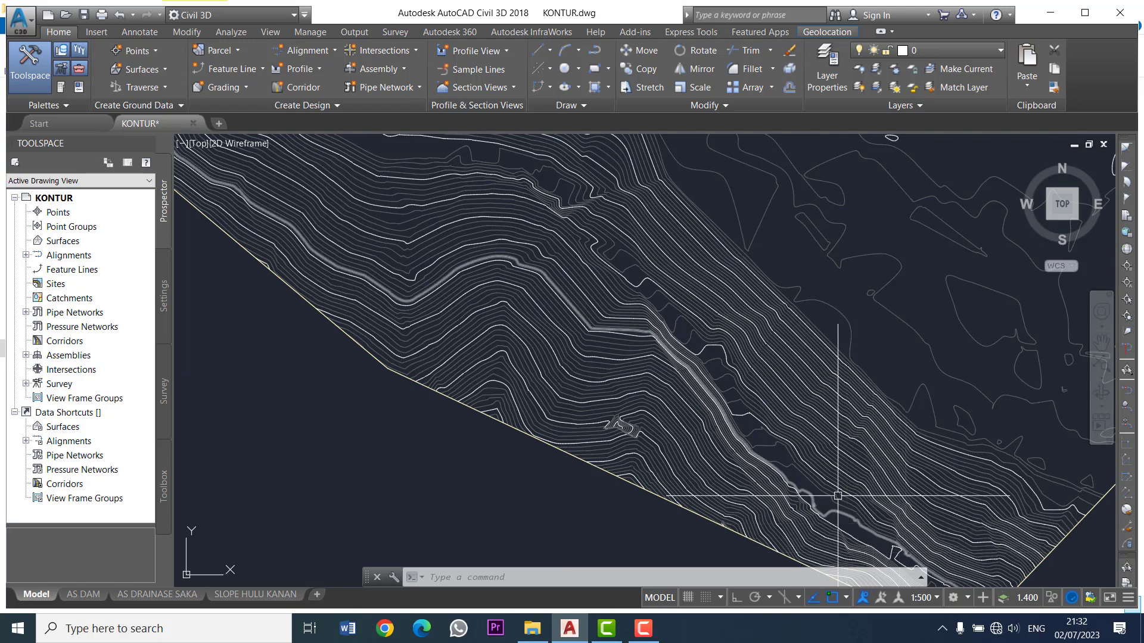
# Pan to another stretch of the dense slope contours and zoom in on it.
pyautogui.moveTo(691, 334)
pyautogui.mouseDown(button='middle')
pyautogui.moveTo(779, 382)
pyautogui.moveTo(842, 448)
pyautogui.mouseUp(button='middle')
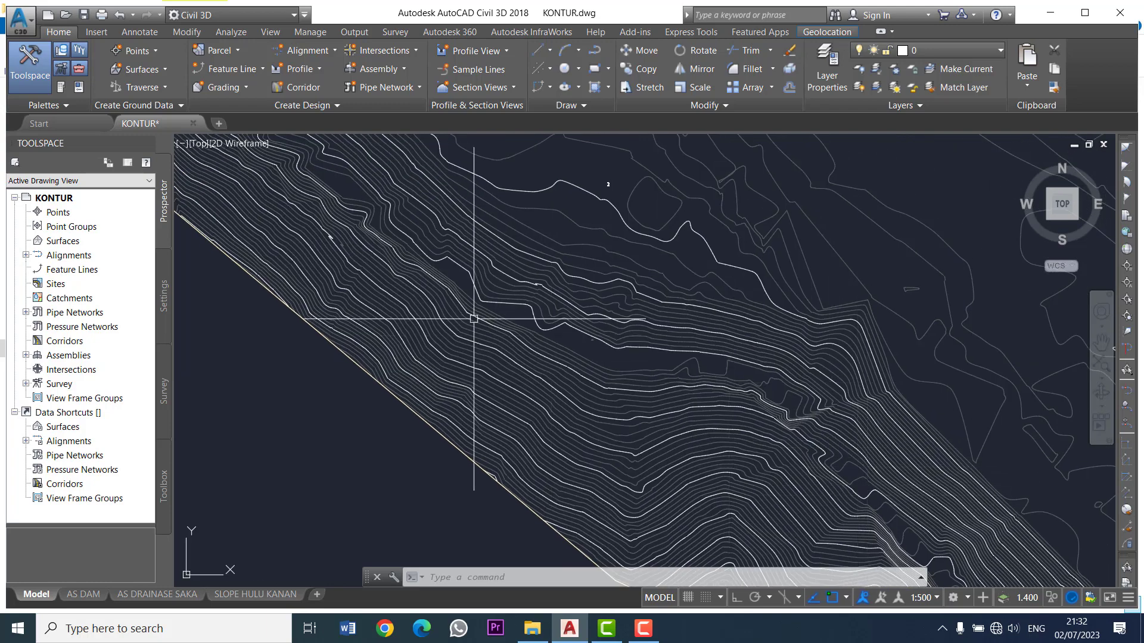
pyautogui.moveTo(468, 290); pyautogui.dragTo(470, 297, button='middle')
pyautogui.scroll(-3, 587, 331)
pyautogui.scroll(-1, 616, 352)
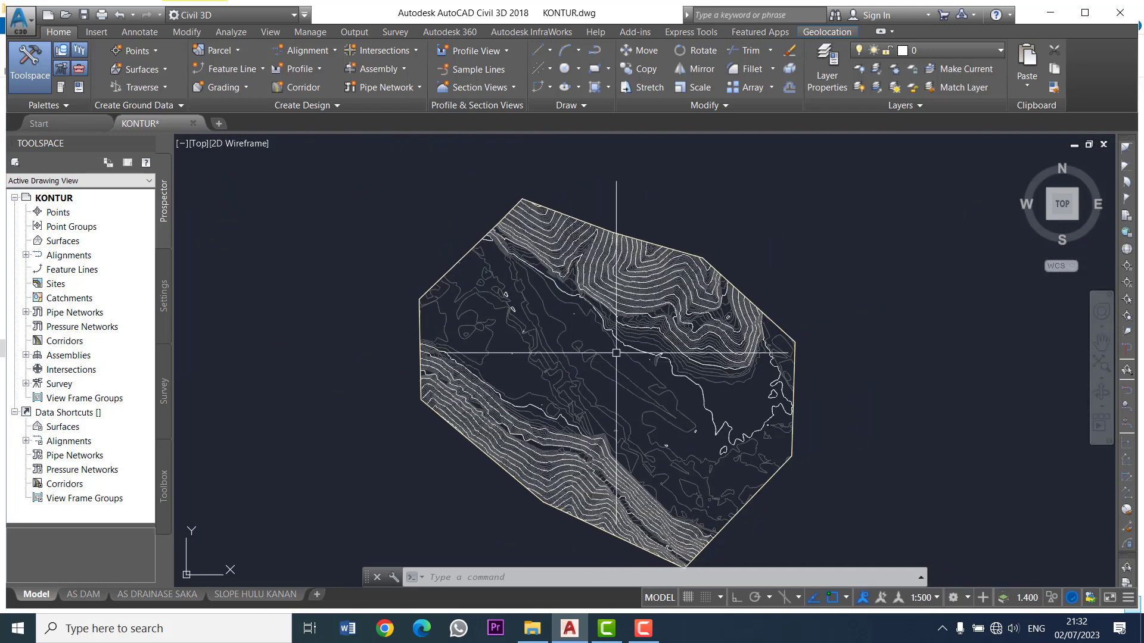
pyautogui.scroll(2, 593, 460)
pyautogui.scroll(1, 567, 417)
pyautogui.scroll(4, 702, 204)
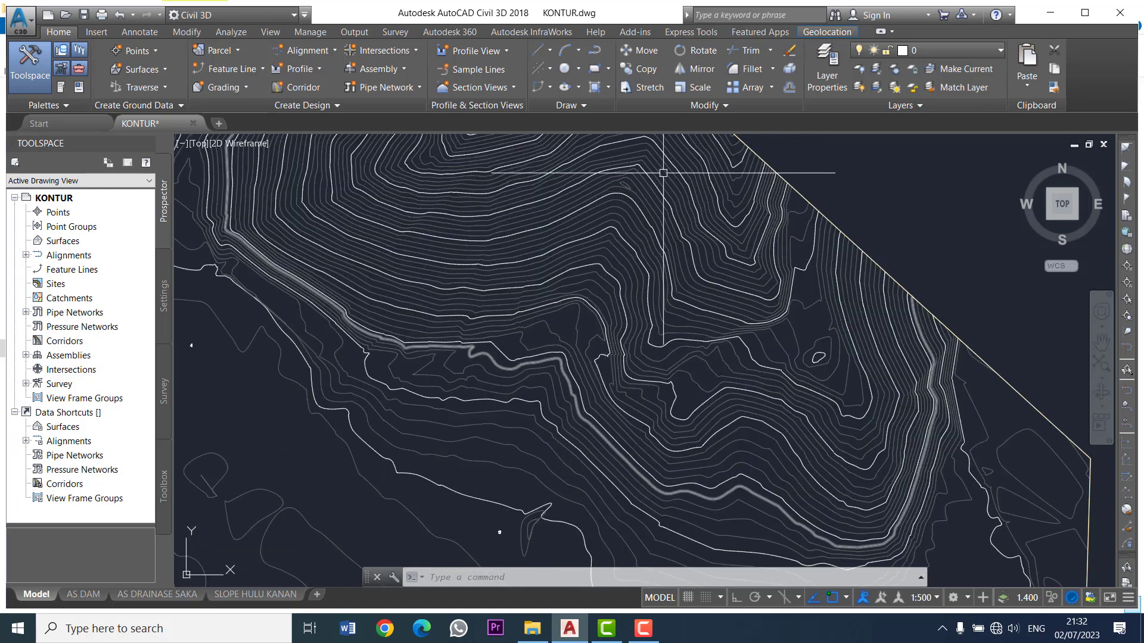
# Follow the traced retaining wall along the slope up to the upper slope contours.
pyautogui.moveTo(663, 173); pyautogui.dragTo(641, 238, button='middle')
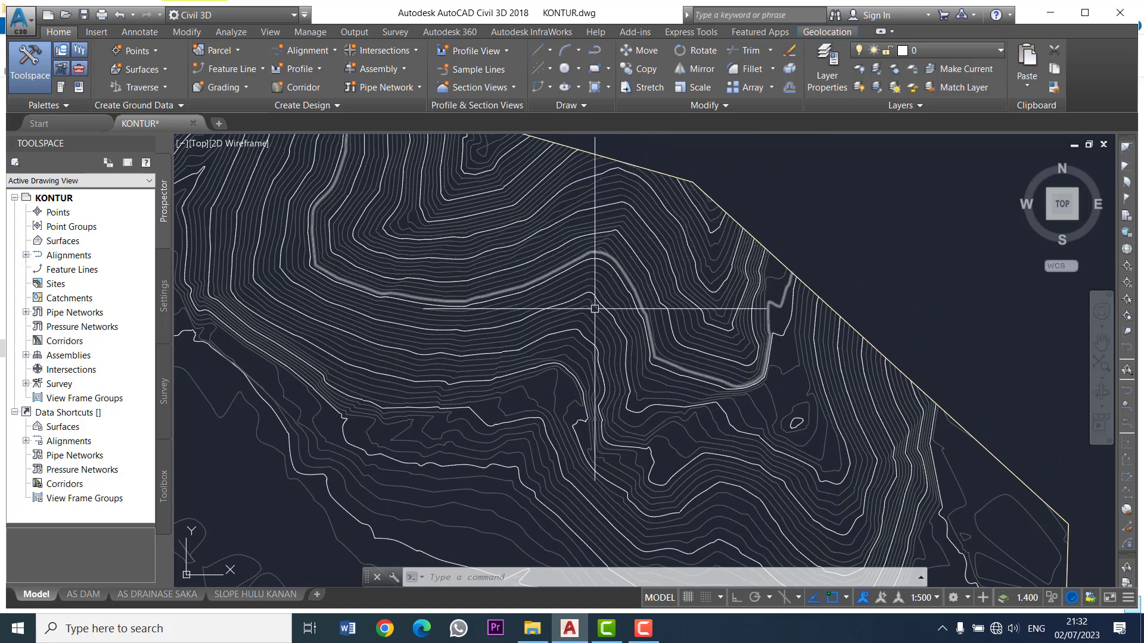
pyautogui.moveTo(496, 387); pyautogui.dragTo(609, 490, button='middle')
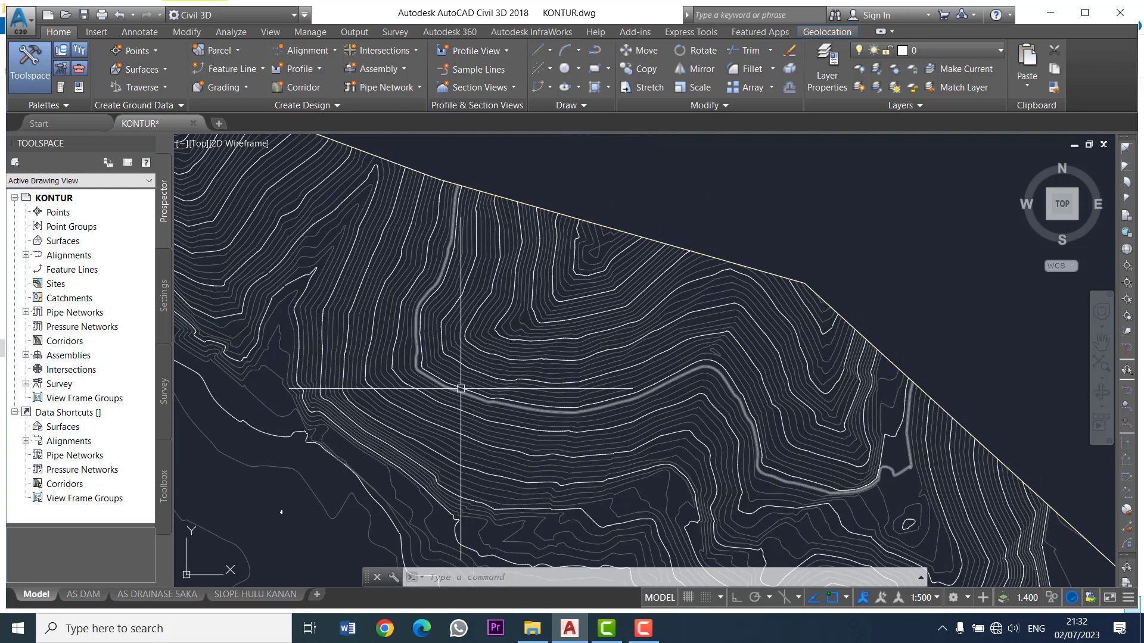
pyautogui.scroll(2, 332, 422)
pyautogui.scroll(2, 294, 454)
pyautogui.scroll(-3, 286, 470)
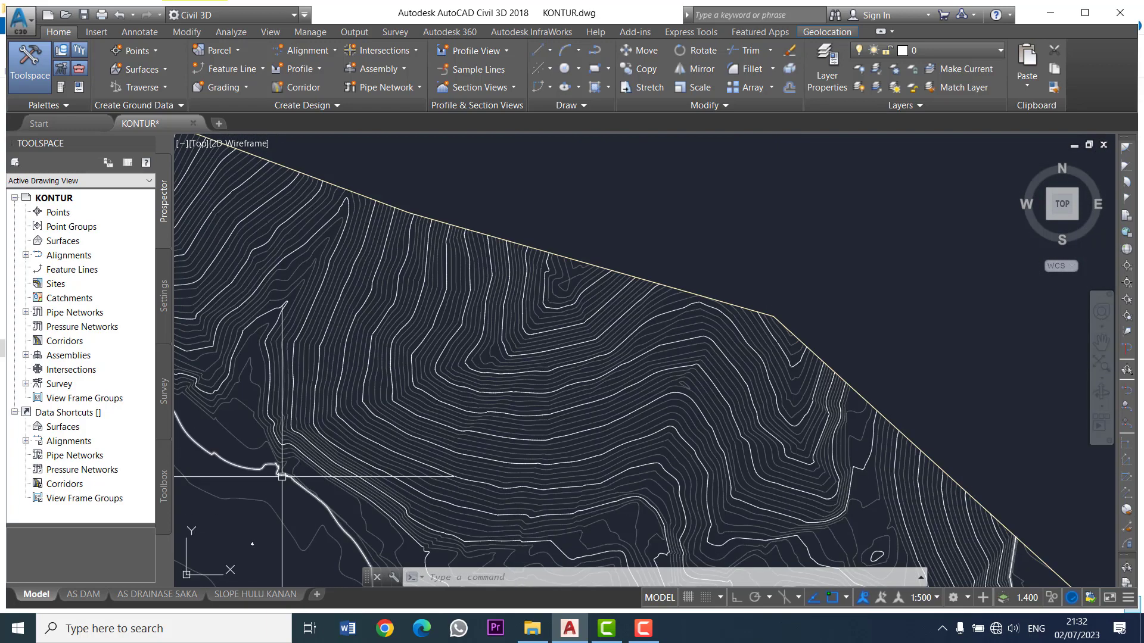
pyautogui.scroll(5, 282, 476)
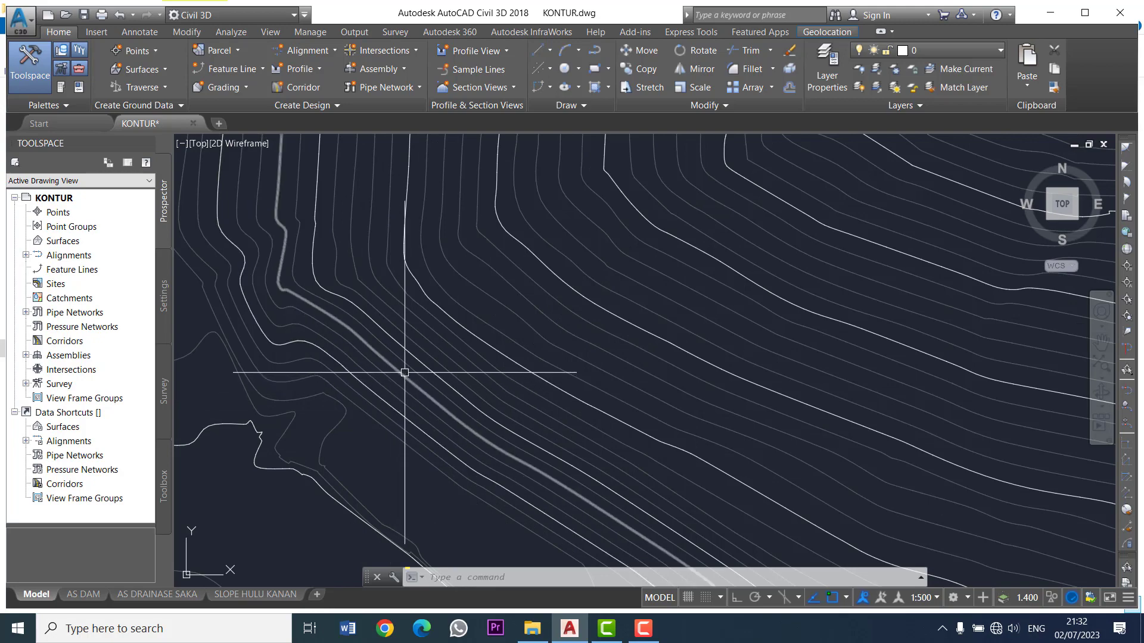
pyautogui.scroll(-3, 411, 358)
pyautogui.scroll(-2, 424, 344)
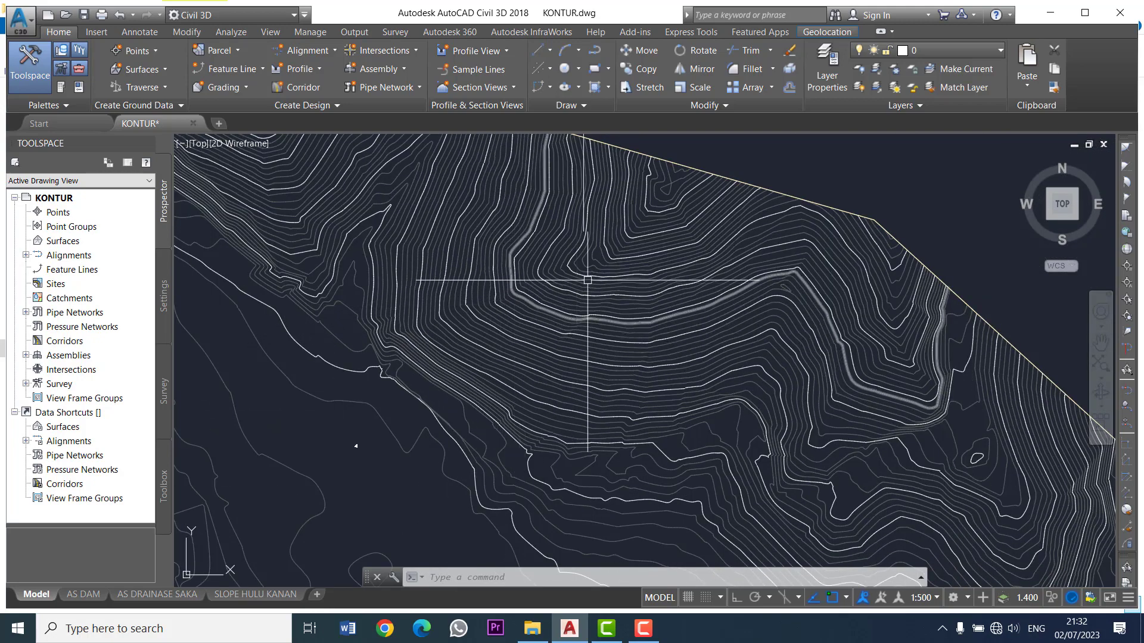
pyautogui.scroll(-2, 660, 247)
# Centre the upper contour band and zoom in to check its lines.
pyautogui.moveTo(676, 262); pyautogui.dragTo(807, 293, button='middle')
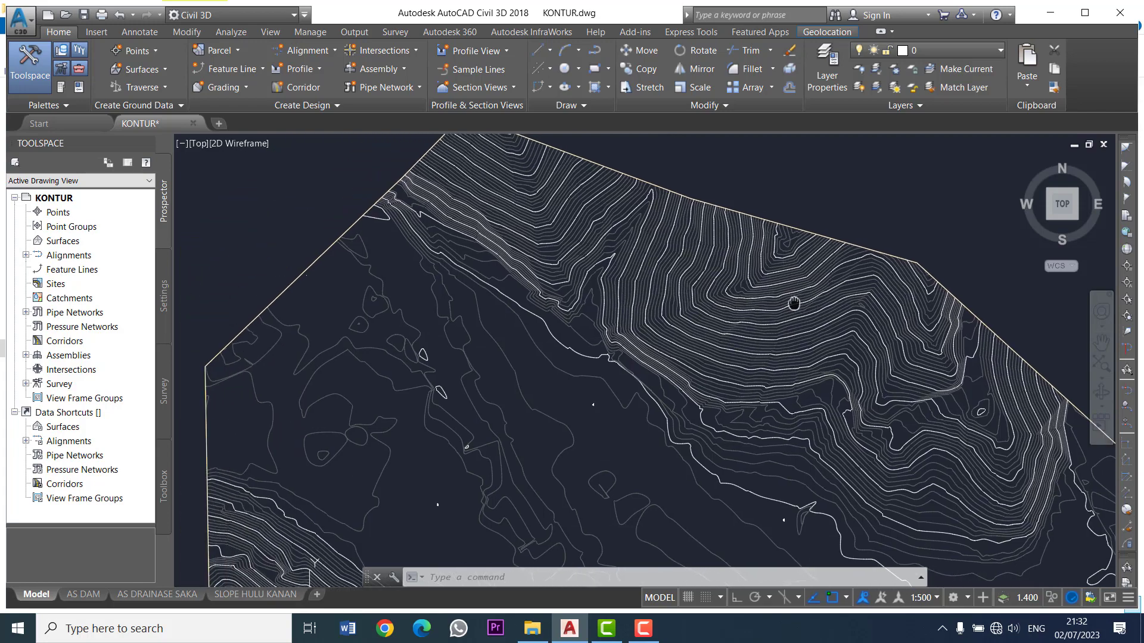
pyautogui.scroll(2, 655, 226)
pyautogui.scroll(2, 650, 217)
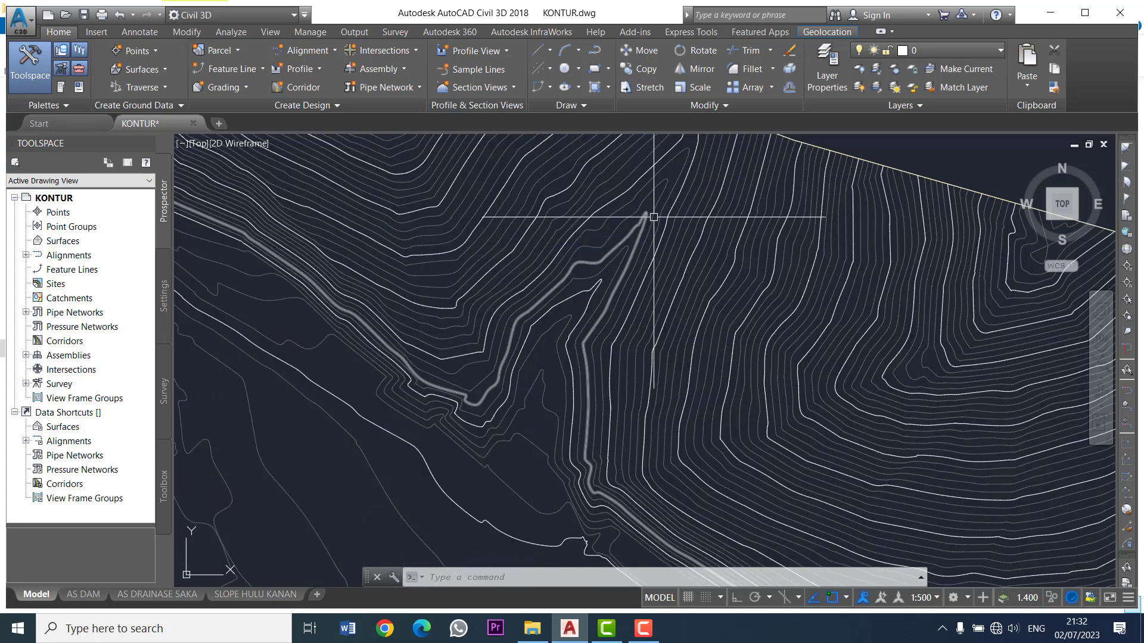
pyautogui.scroll(2, 667, 217)
pyautogui.scroll(-3, 676, 216)
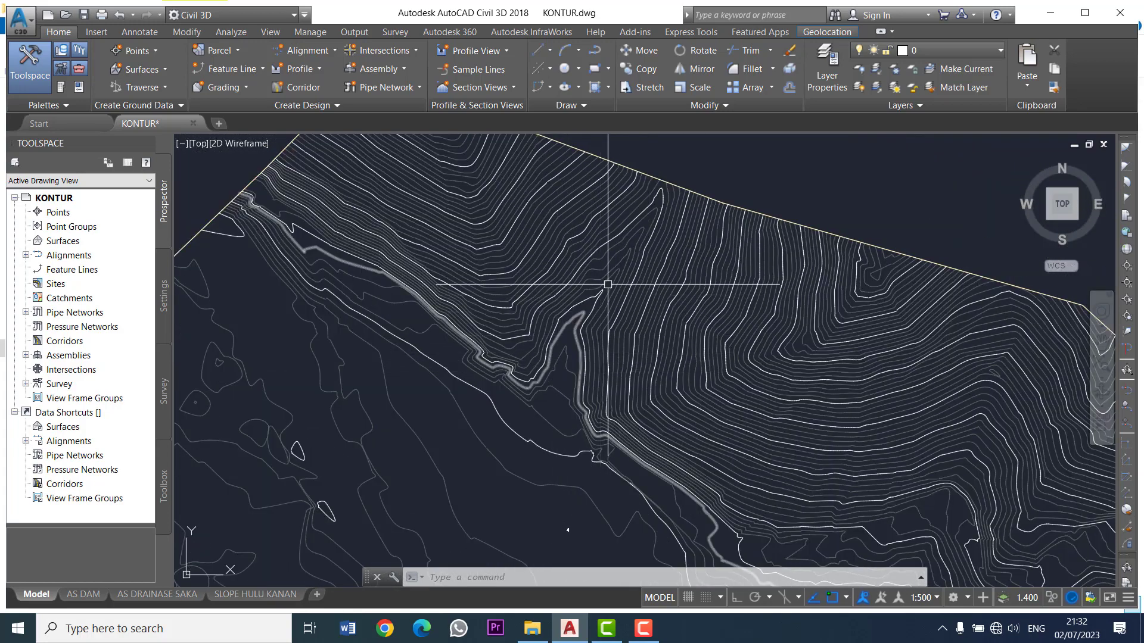
pyautogui.scroll(2, 649, 223)
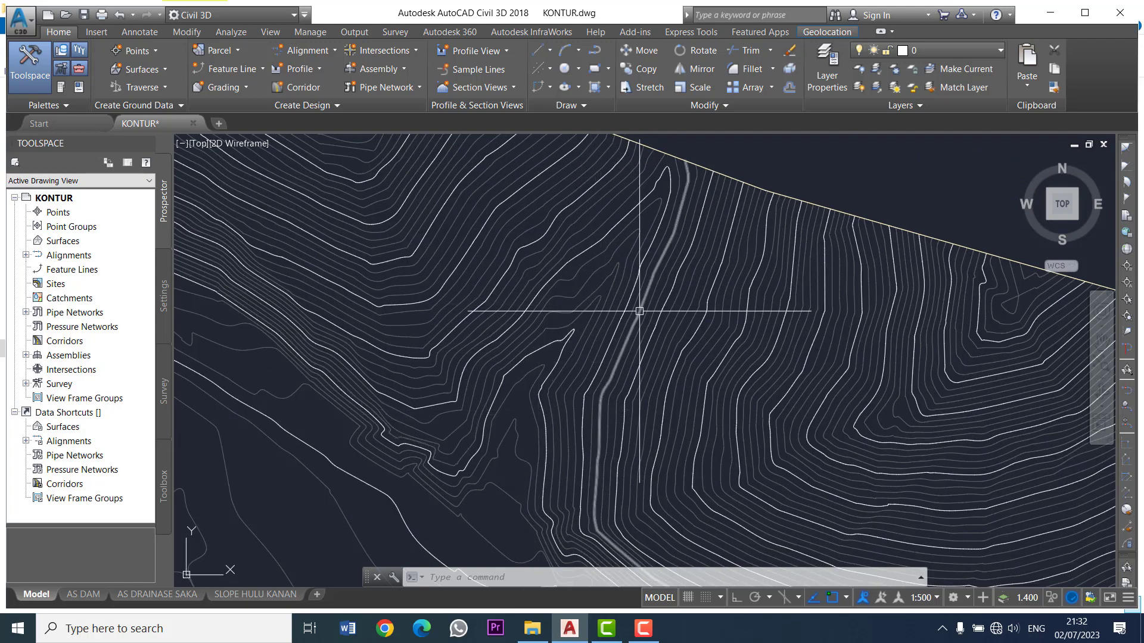
pyautogui.scroll(-1, 655, 202)
pyautogui.scroll(1, 652, 199)
pyautogui.scroll(-1, 652, 199)
pyautogui.scroll(1, 616, 214)
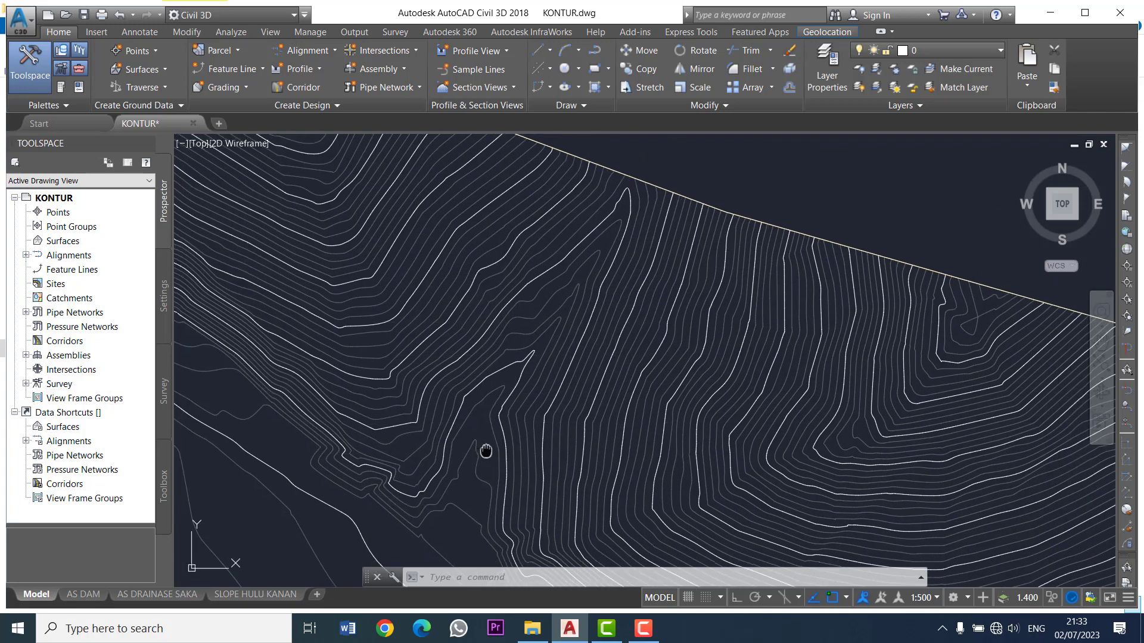
# Pan down the slope, then across to the site boundary along the slope top.
pyautogui.moveTo(461, 485); pyautogui.dragTo(511, 411, button='middle')
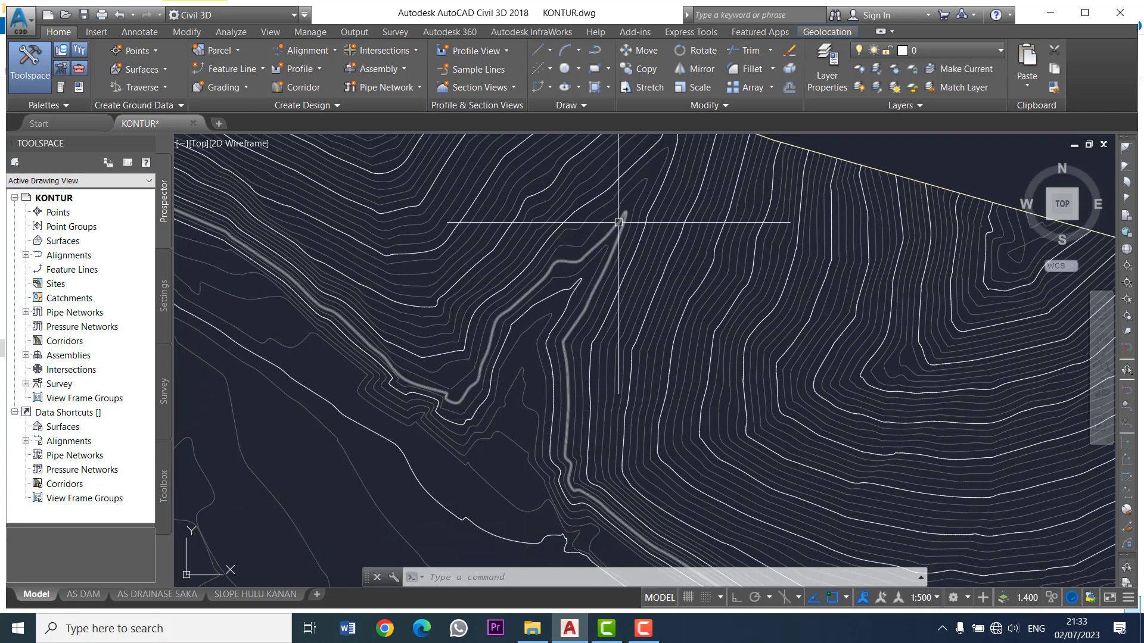
pyautogui.moveTo(620, 217); pyautogui.dragTo(518, 334, button='middle')
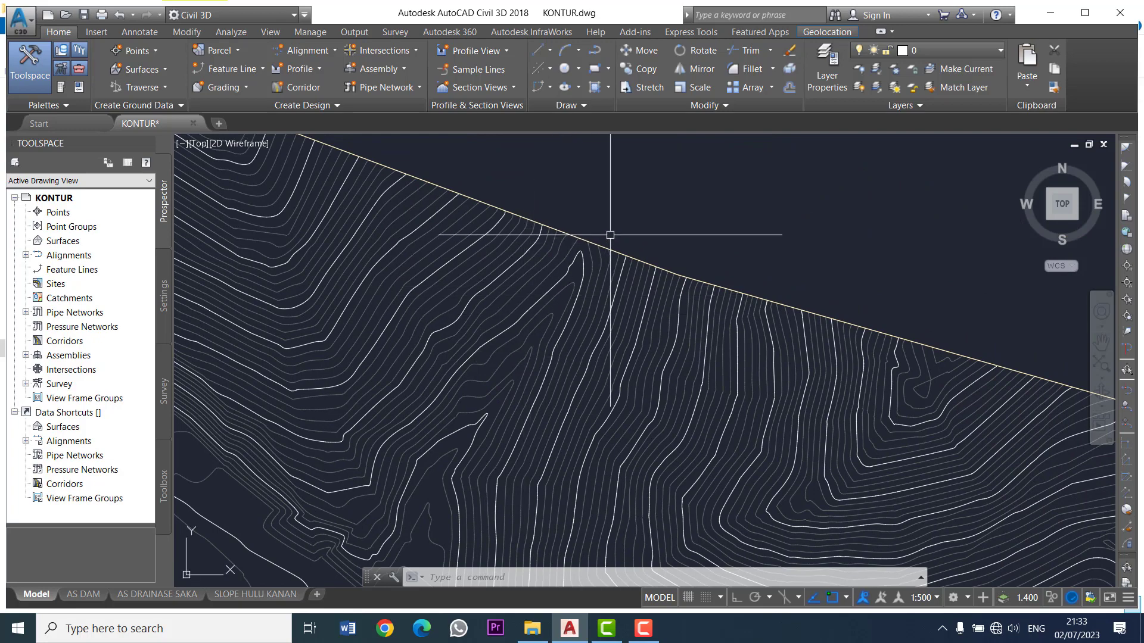
pyautogui.scroll(-1, 595, 250)
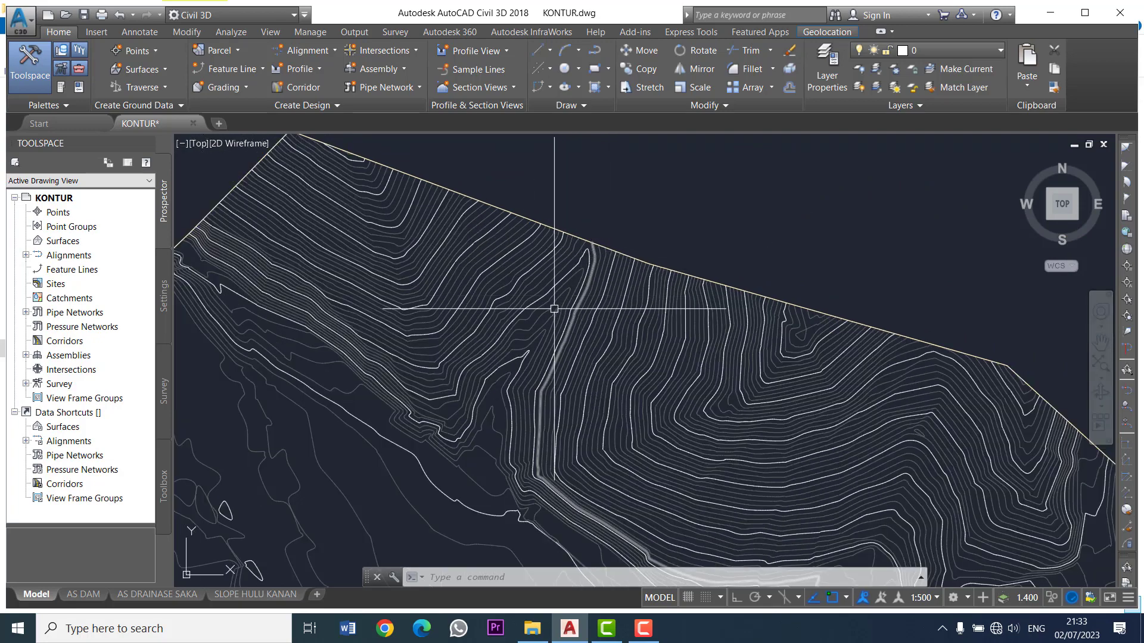
pyautogui.scroll(1, 508, 381)
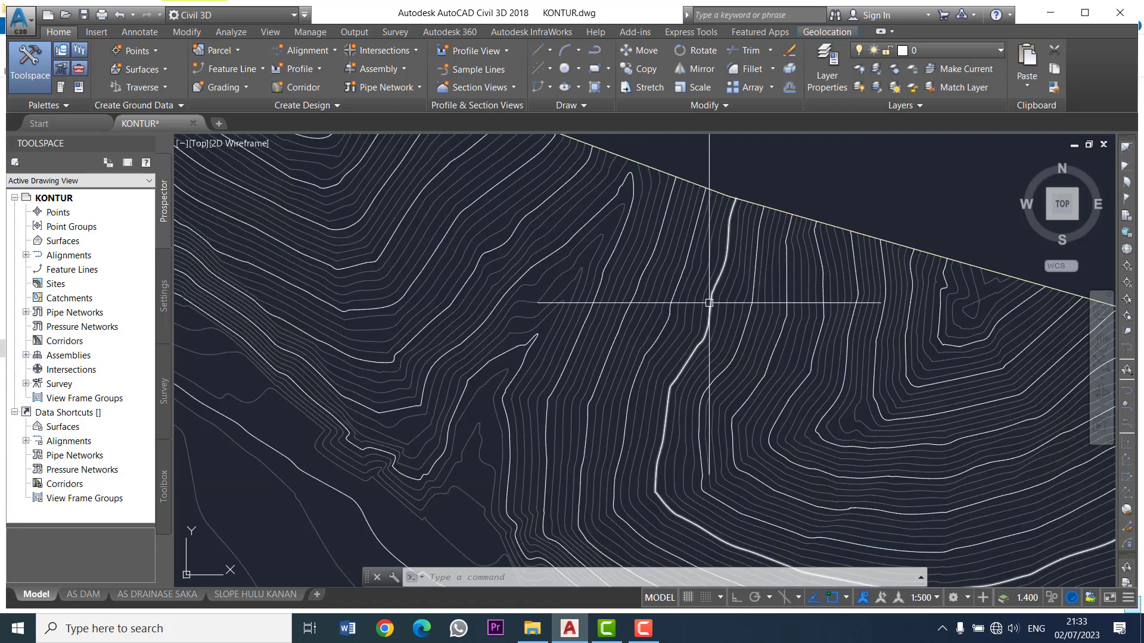
pyautogui.scroll(-2, 705, 298)
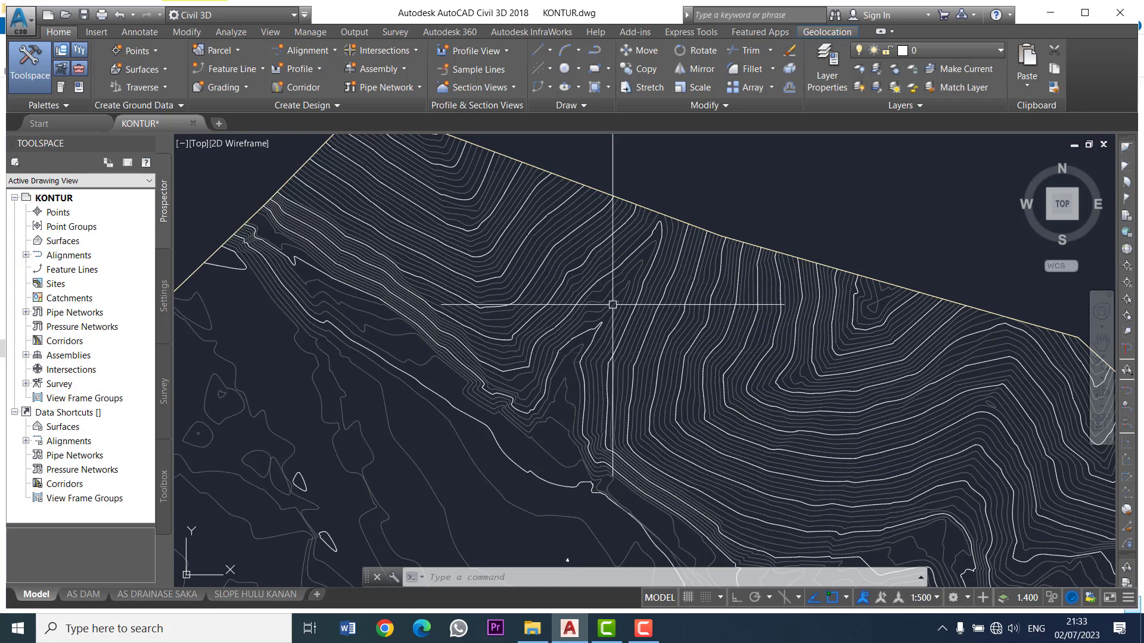
pyautogui.scroll(1, 612, 305)
pyautogui.scroll(-1, 652, 234)
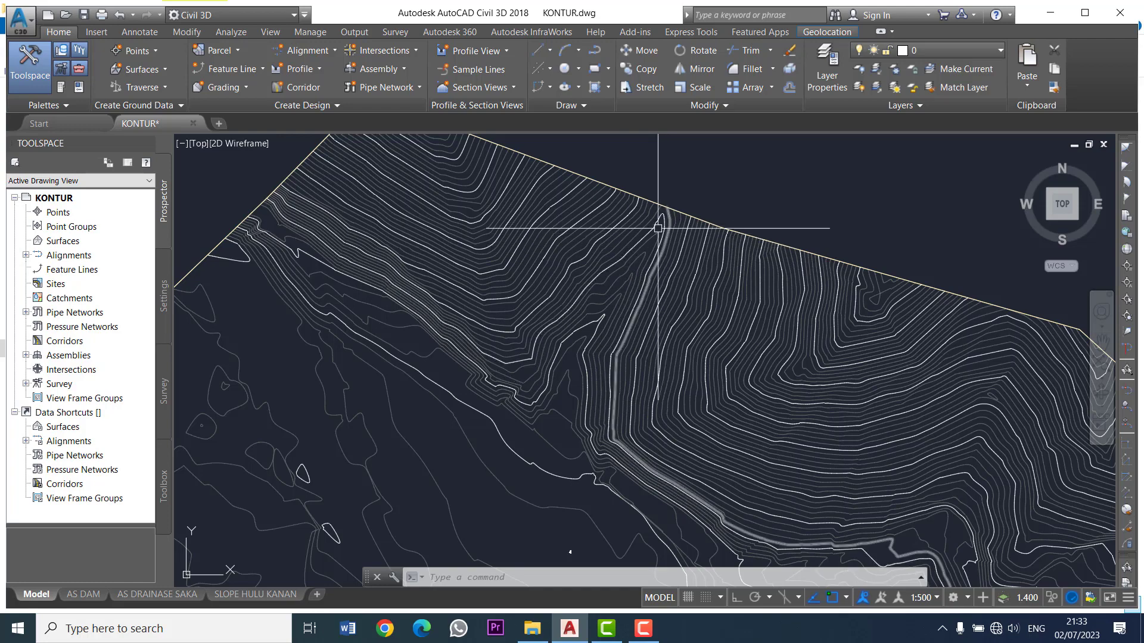
# Zoom out and window-select all contours within the site boundary.
pyautogui.scroll(-3, 417, 381)
pyautogui.scroll(-2, 582, 243)
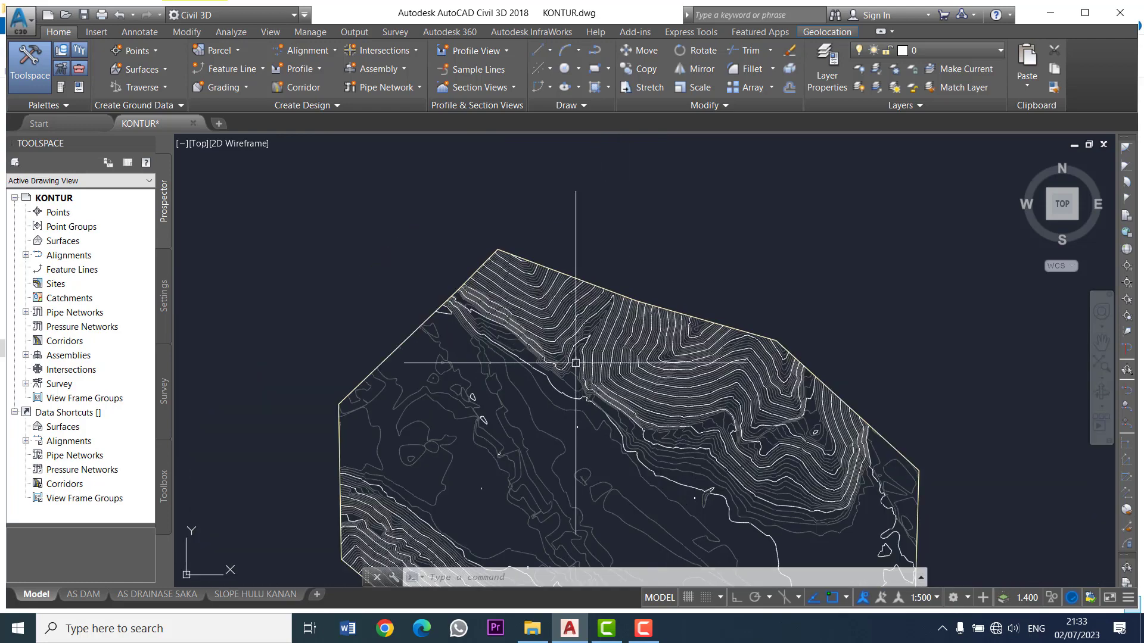
pyautogui.scroll(-2, 536, 242)
pyautogui.scroll(2, 625, 325)
pyautogui.scroll(-2, 601, 326)
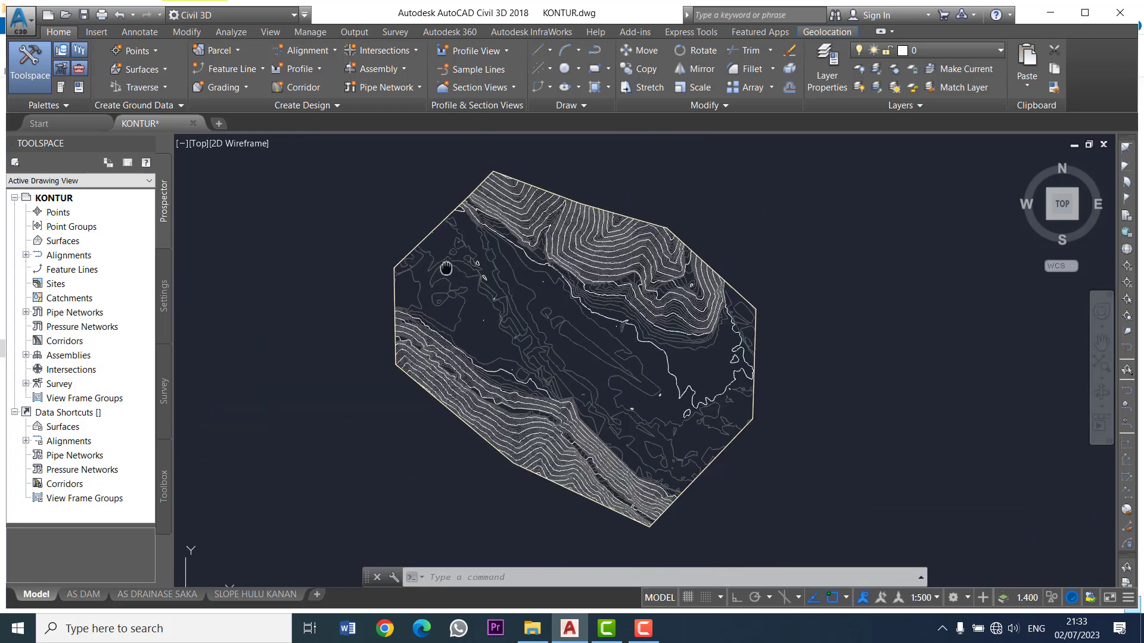
pyautogui.scroll(-2, 369, 245)
pyautogui.scroll(-3, 304, 202)
pyautogui.click(307, 190)
pyautogui.click(522, 372)
# Show the selected contours in Object Viewer and orbit them into a tilted 3D view.
pyautogui.scroll(1, 540, 324)
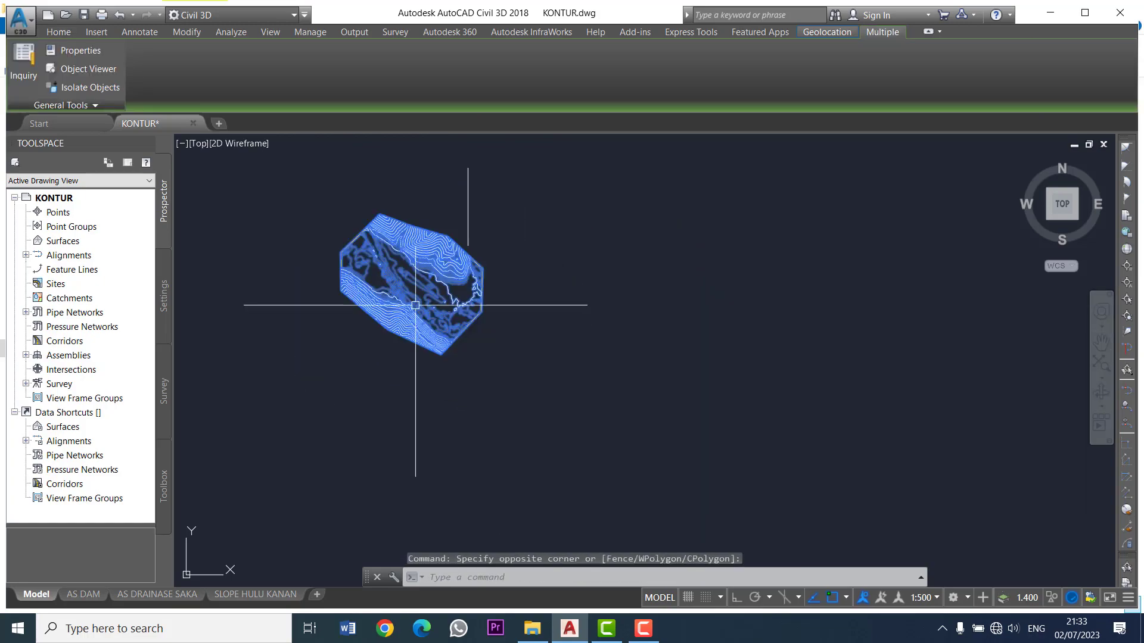
pyautogui.scroll(3, 505, 294)
pyautogui.rightClick(506, 293)
pyautogui.click(566, 446)
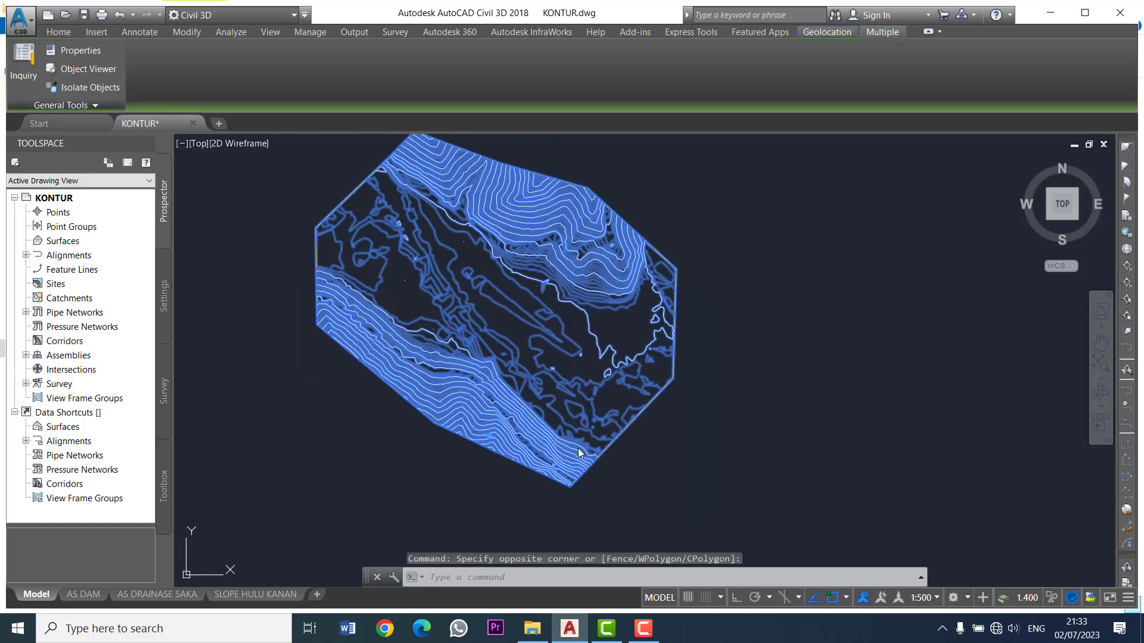
pyautogui.moveTo(556, 423); pyautogui.dragTo(489, 296)
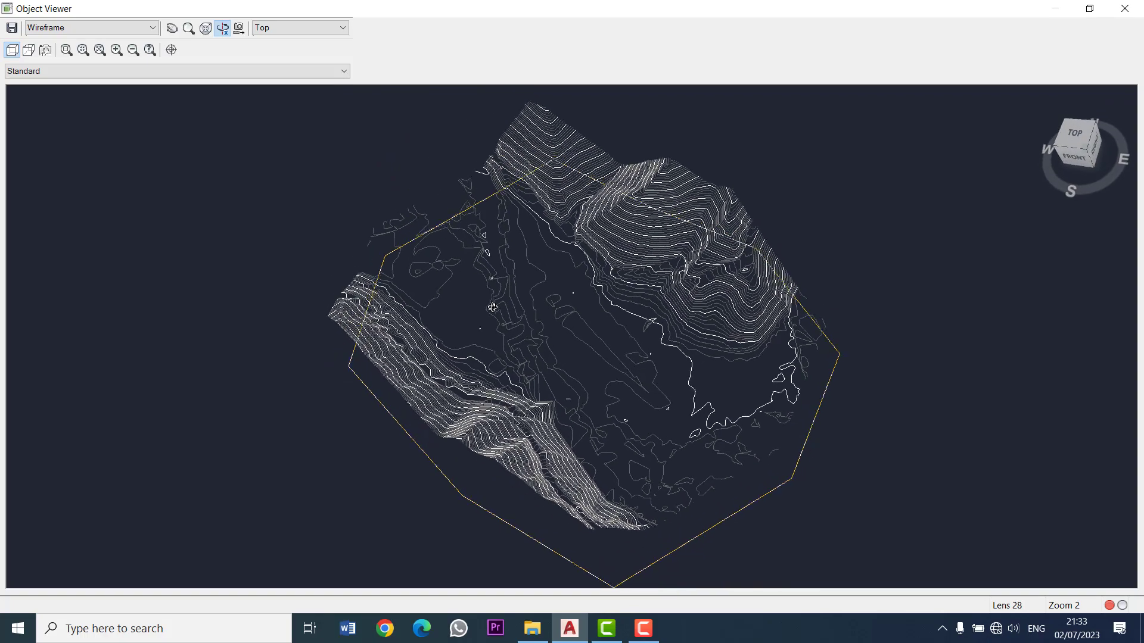
# Orbit the contour model to view it from the east and zoom in.
pyautogui.moveTo(673, 439)
pyautogui.mouseDown()
pyautogui.moveTo(707, 357)
pyautogui.moveTo(569, 428)
pyautogui.moveTo(567, 292)
pyautogui.mouseUp()
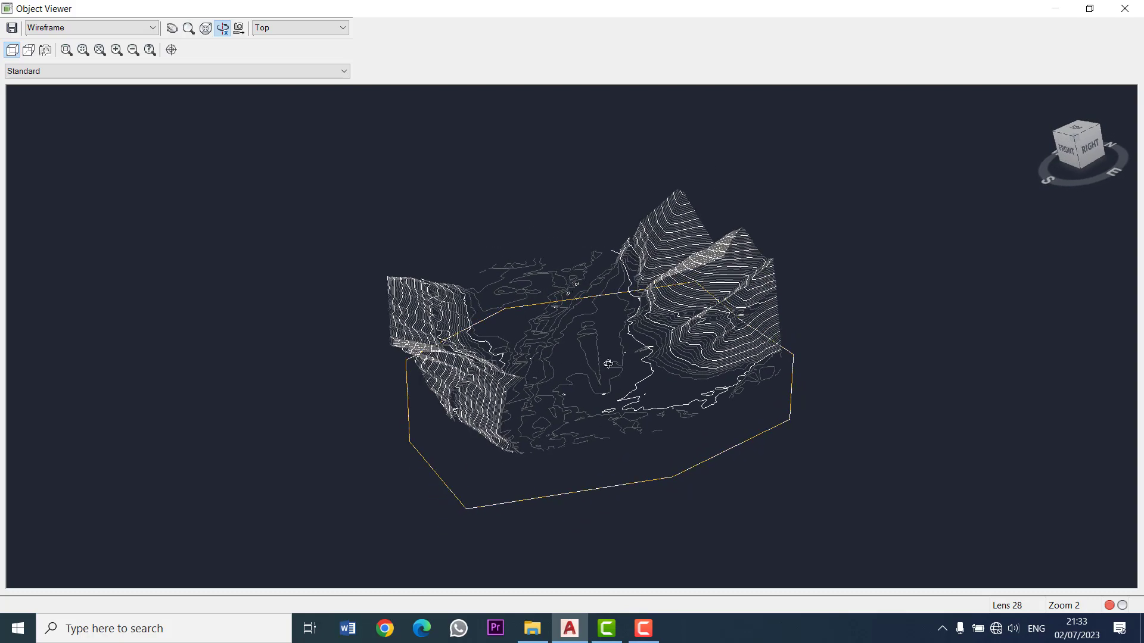
pyautogui.moveTo(755, 397); pyautogui.dragTo(565, 396)
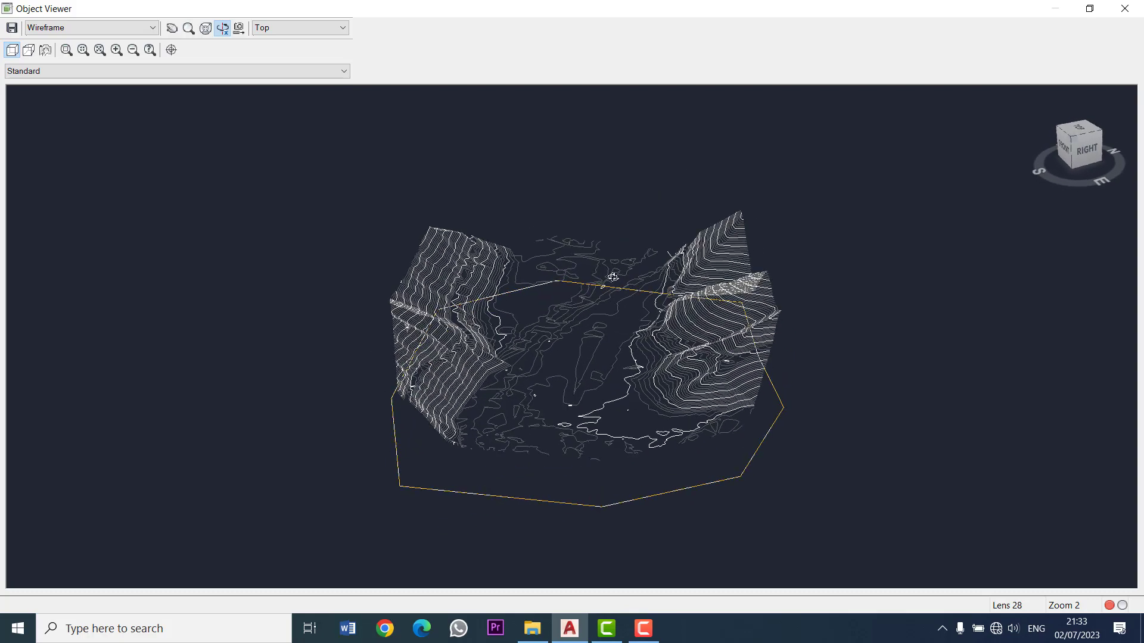
pyautogui.scroll(3, 582, 287)
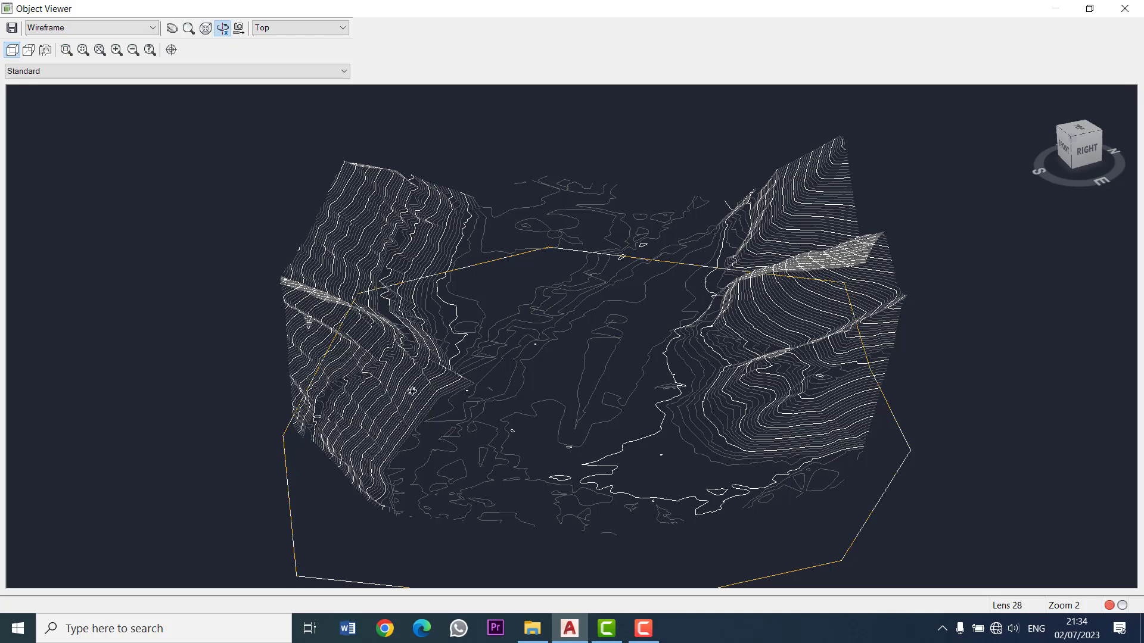
# Rotate and tilt the surface slightly, zooming in across the left slope.
pyautogui.moveTo(415, 384); pyautogui.dragTo(412, 380)
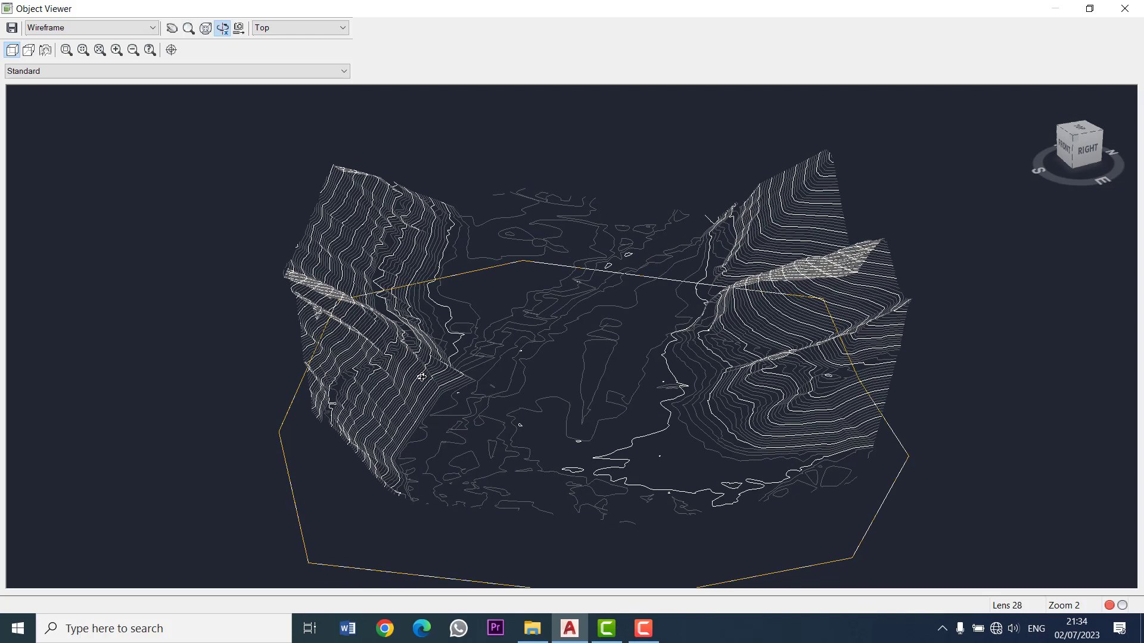
pyautogui.scroll(1, 356, 373)
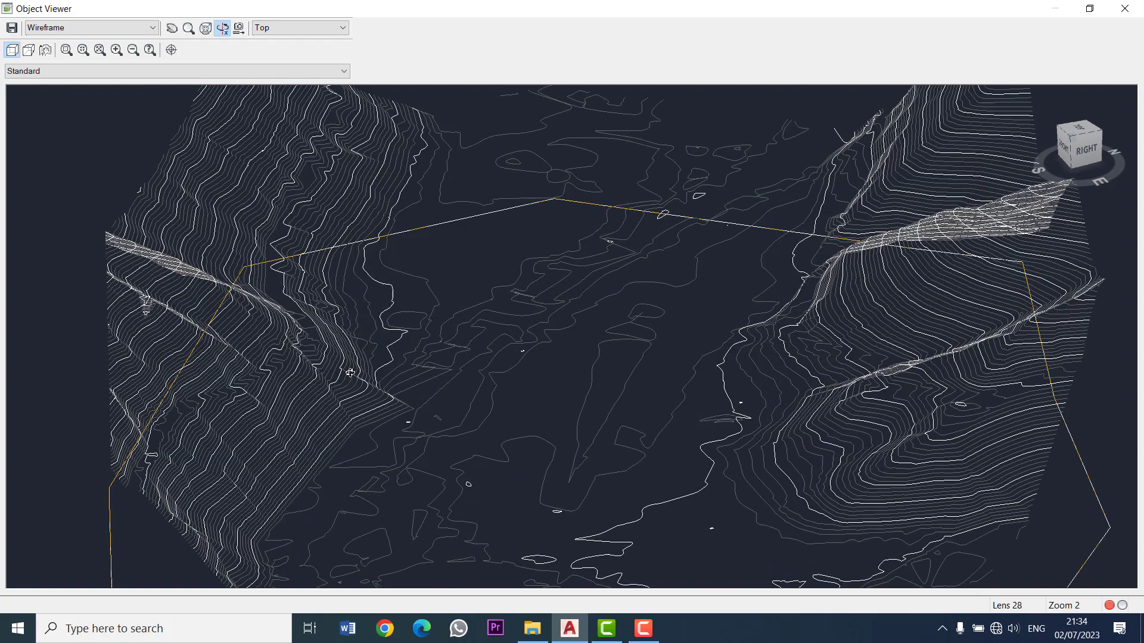
pyautogui.scroll(-1, 356, 374)
pyautogui.moveTo(363, 376); pyautogui.dragTo(314, 407)
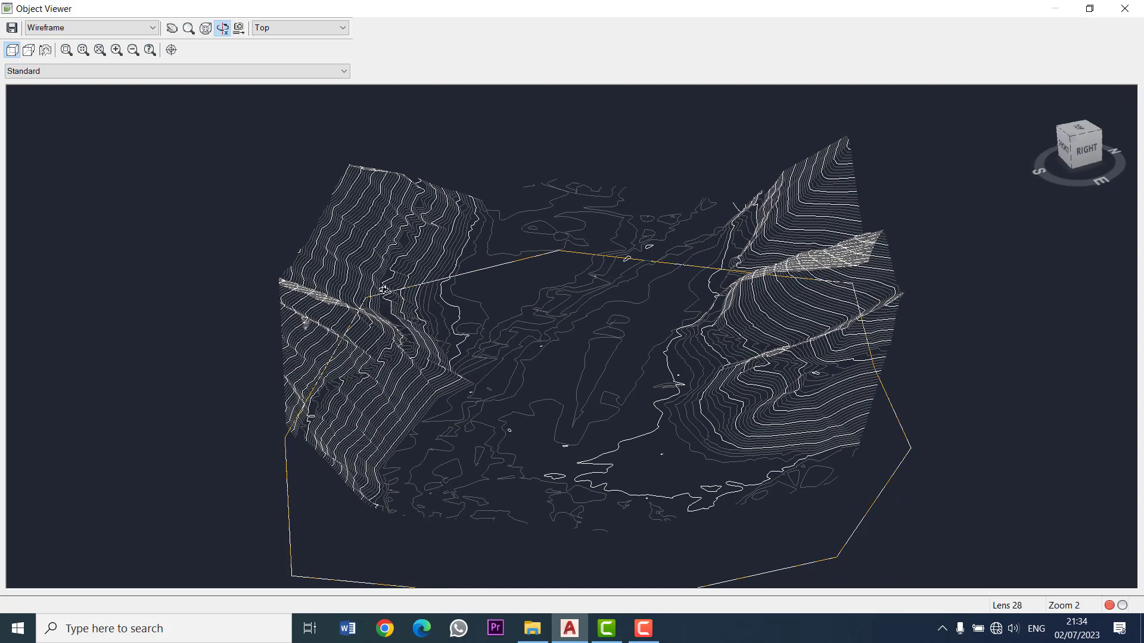
pyautogui.scroll(5, 384, 290)
pyautogui.moveTo(203, 288); pyautogui.dragTo(422, 345)
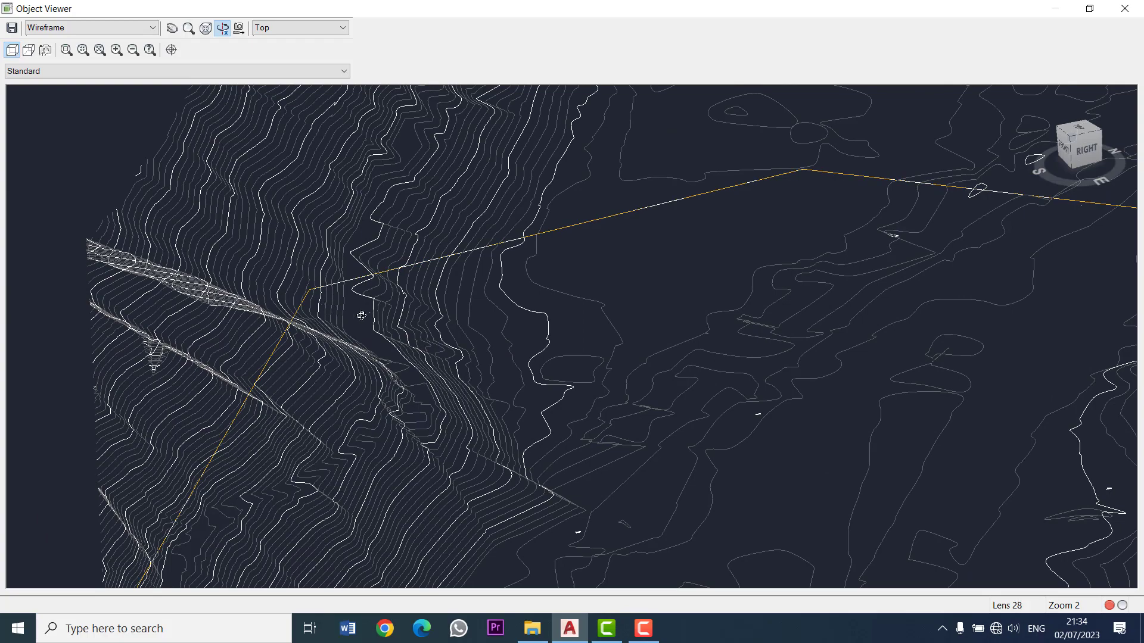
# Zoom out and orbit back to see the whole site boundary.
pyautogui.scroll(1, 360, 316)
pyautogui.scroll(-1, 358, 312)
pyautogui.scroll(-2, 392, 184)
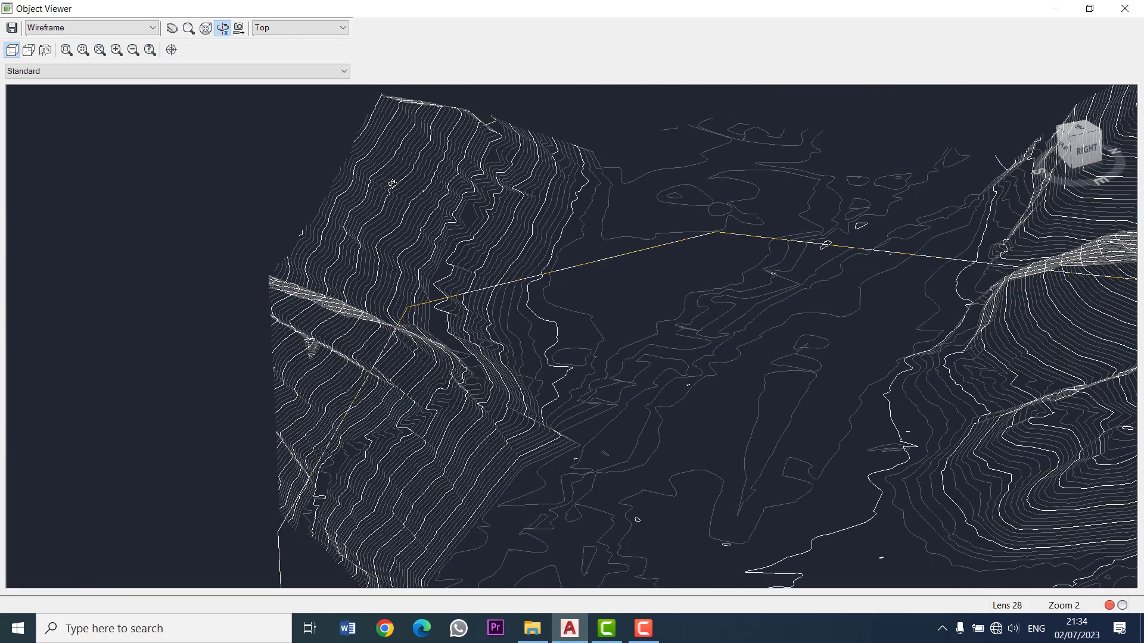
pyautogui.scroll(-4, 758, 330)
pyautogui.moveTo(758, 329)
pyautogui.mouseDown()
pyautogui.moveTo(762, 350)
pyautogui.moveTo(690, 339)
pyautogui.moveTo(774, 310)
pyautogui.moveTo(803, 234)
pyautogui.mouseUp()
pyautogui.scroll(5, 721, 290)
pyautogui.scroll(-4, 743, 350)
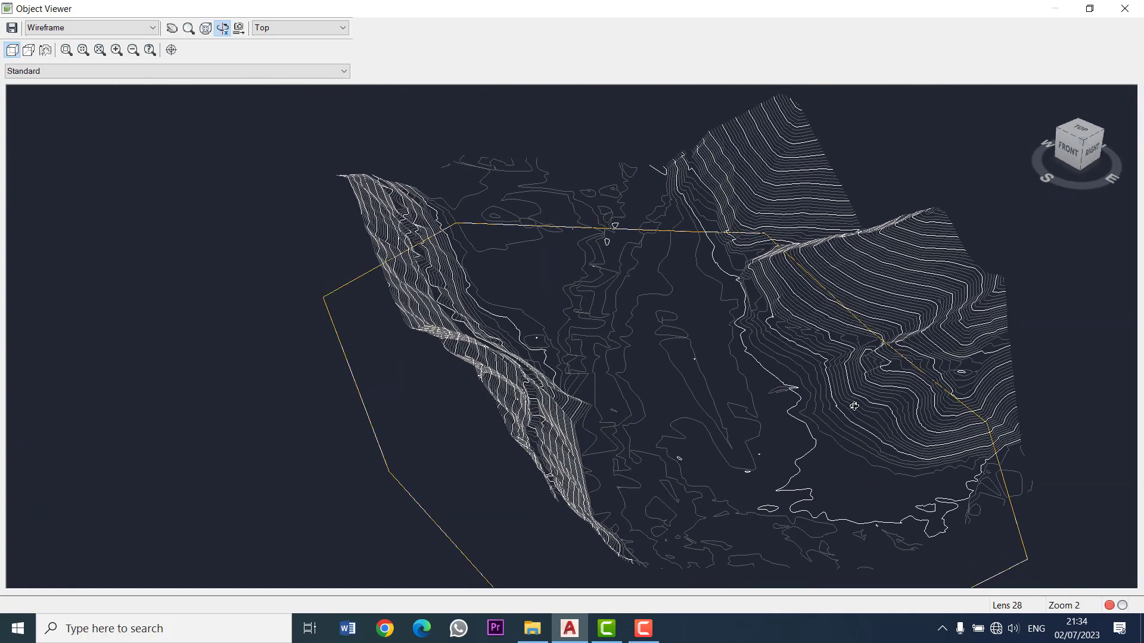
pyautogui.scroll(4, 803, 234)
# Orbit the terrain toward a front view, tilting back to see more contours.
pyautogui.moveTo(743, 291); pyautogui.dragTo(749, 287)
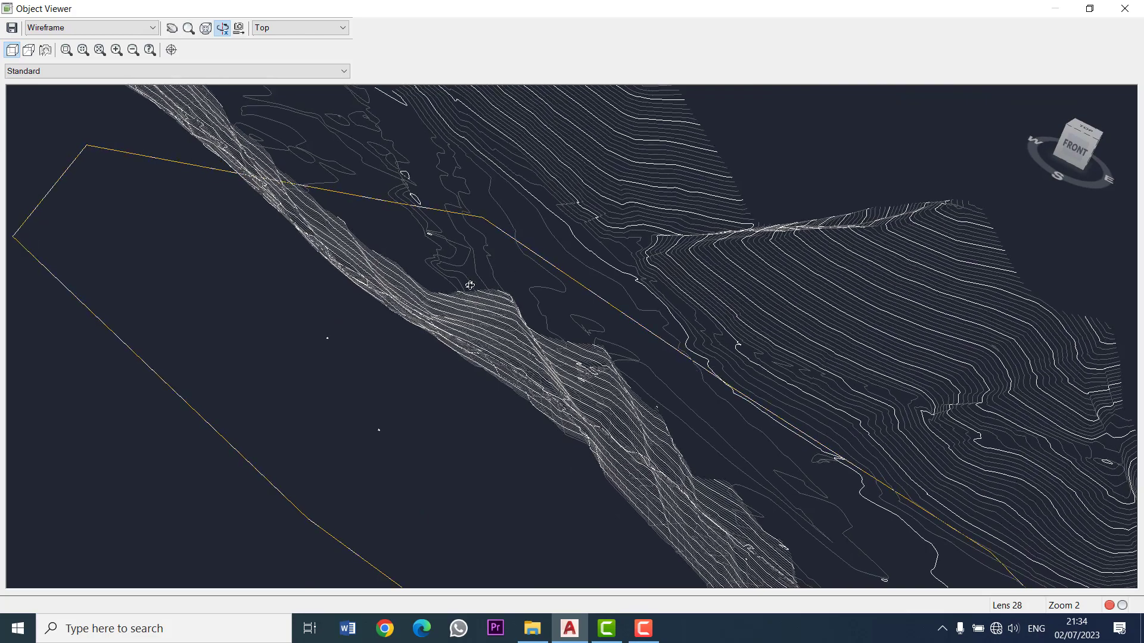
pyautogui.moveTo(470, 286)
pyautogui.mouseDown()
pyautogui.moveTo(460, 340)
pyautogui.moveTo(563, 197)
pyautogui.mouseUp()
pyautogui.scroll(-5, 460, 341)
pyautogui.scroll(5, 563, 196)
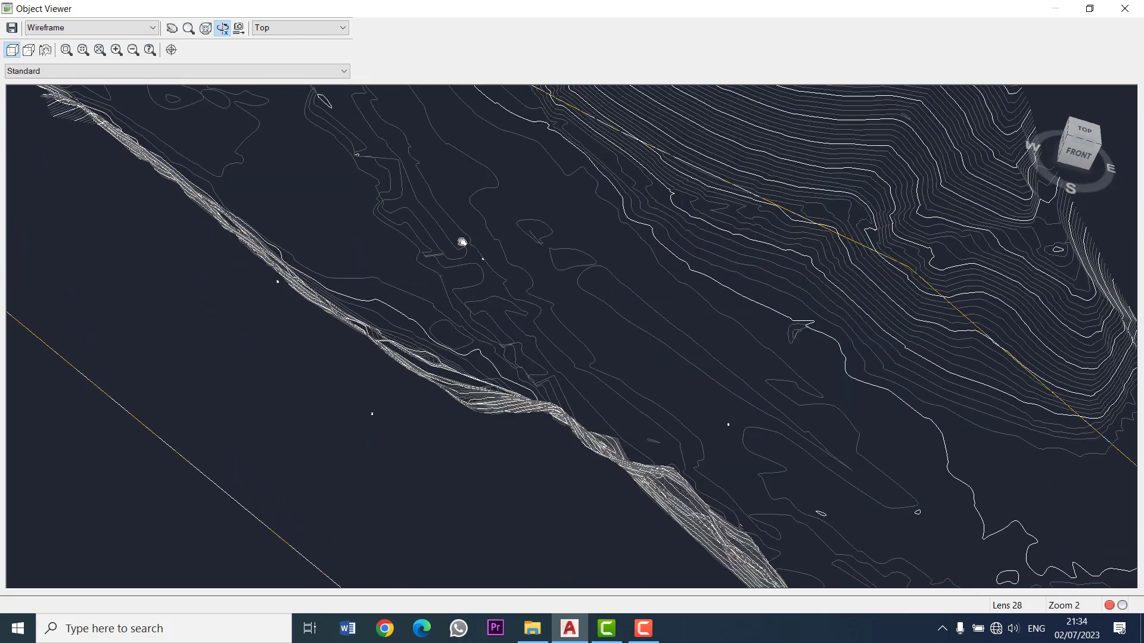
pyautogui.scroll(-2, 580, 312)
pyautogui.scroll(2, 653, 176)
pyautogui.moveTo(594, 218); pyautogui.dragTo(581, 228)
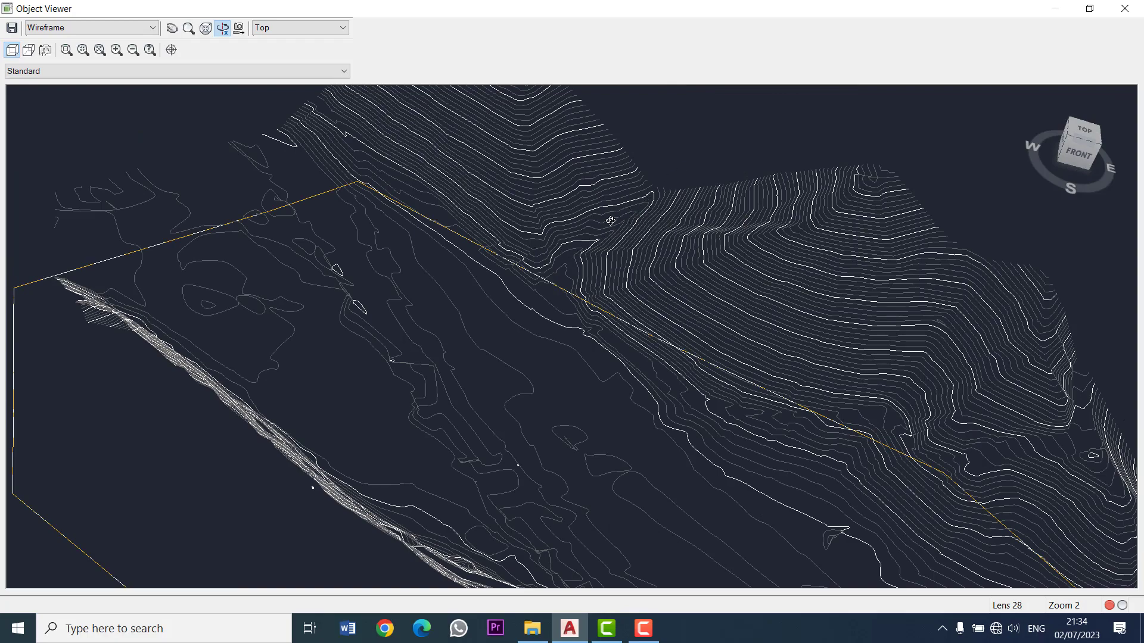
pyautogui.moveTo(582, 238)
pyautogui.mouseDown()
pyautogui.moveTo(493, 367)
pyautogui.moveTo(562, 366)
pyautogui.moveTo(599, 386)
pyautogui.moveTo(570, 361)
pyautogui.moveTo(604, 369)
pyautogui.moveTo(595, 408)
pyautogui.moveTo(572, 435)
pyautogui.mouseUp()
# Orbit slightly, recentre and zoom out so the whole terrain fills the view.
pyautogui.scroll(3, 572, 435)
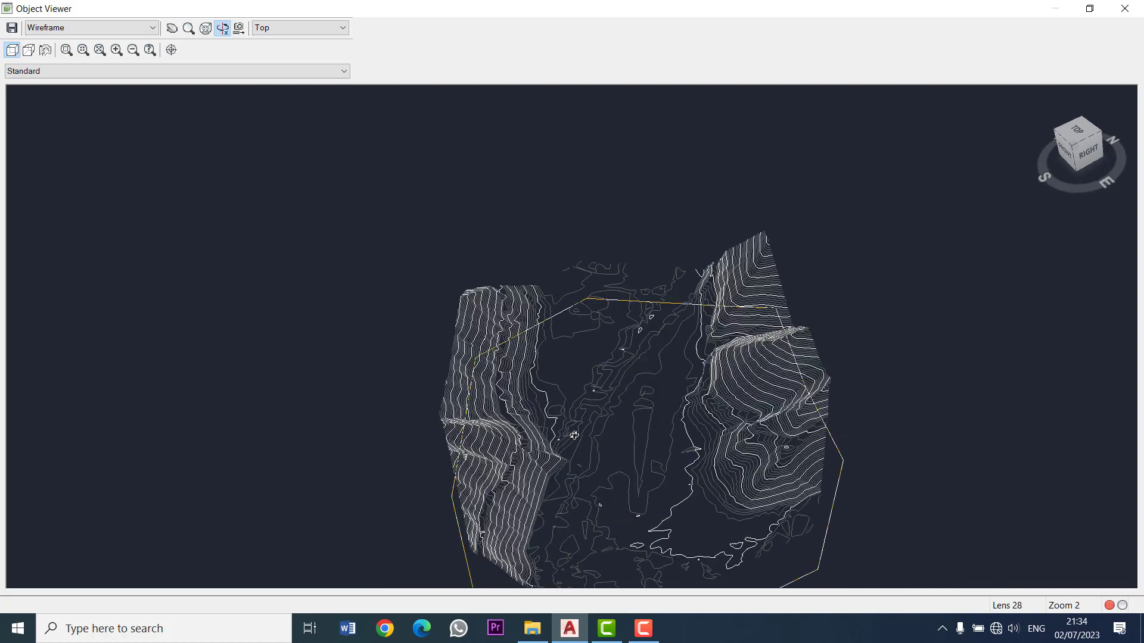
pyautogui.moveTo(619, 404); pyautogui.dragTo(579, 340)
pyautogui.scroll(2, 582, 368)
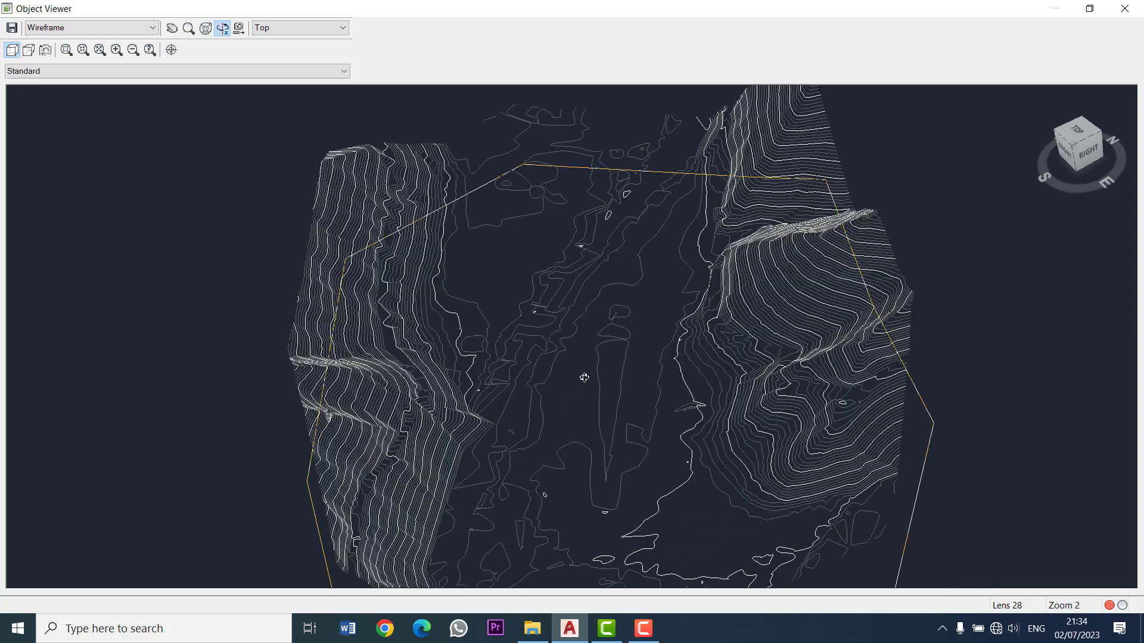
pyautogui.moveTo(583, 378)
pyautogui.mouseDown(button='middle')
pyautogui.moveTo(571, 362)
pyautogui.moveTo(588, 342)
pyautogui.moveTo(584, 360)
pyautogui.mouseUp(button='middle')
pyautogui.scroll(-2, 589, 342)
pyautogui.scroll(-1, 589, 351)
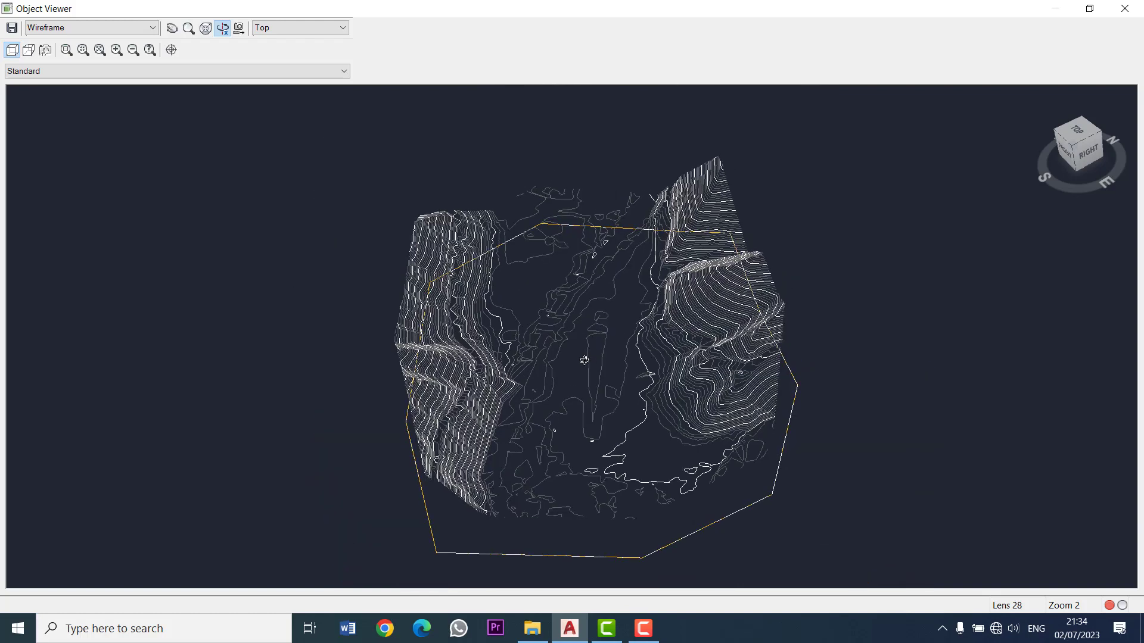